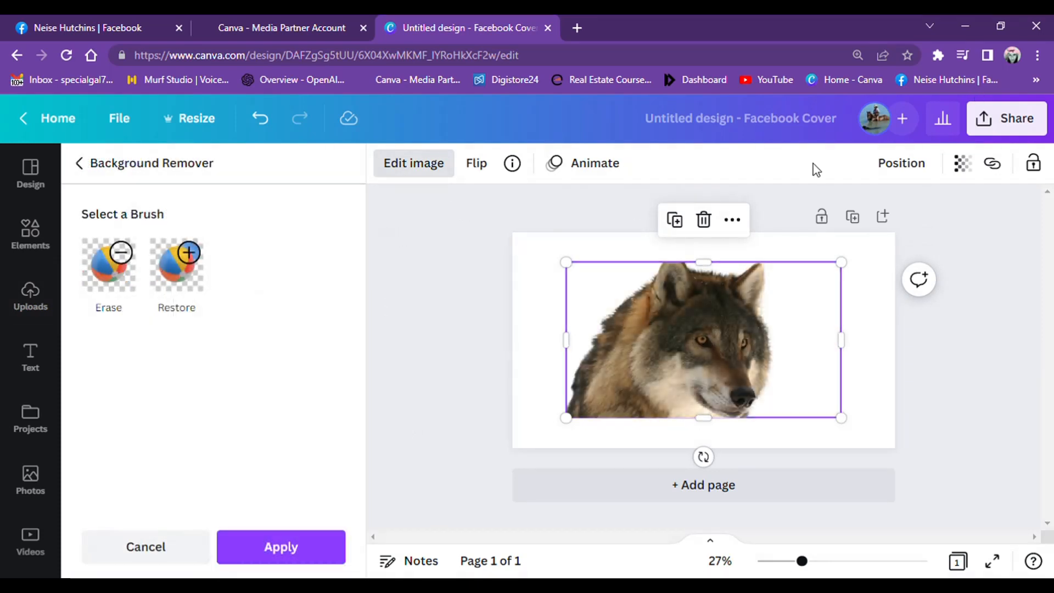
- Apply the wolf photo's background removal and fit the reduced cutout into the cover's upper-left corner
{"action": "left_click", "coordinate": [300, 544]}
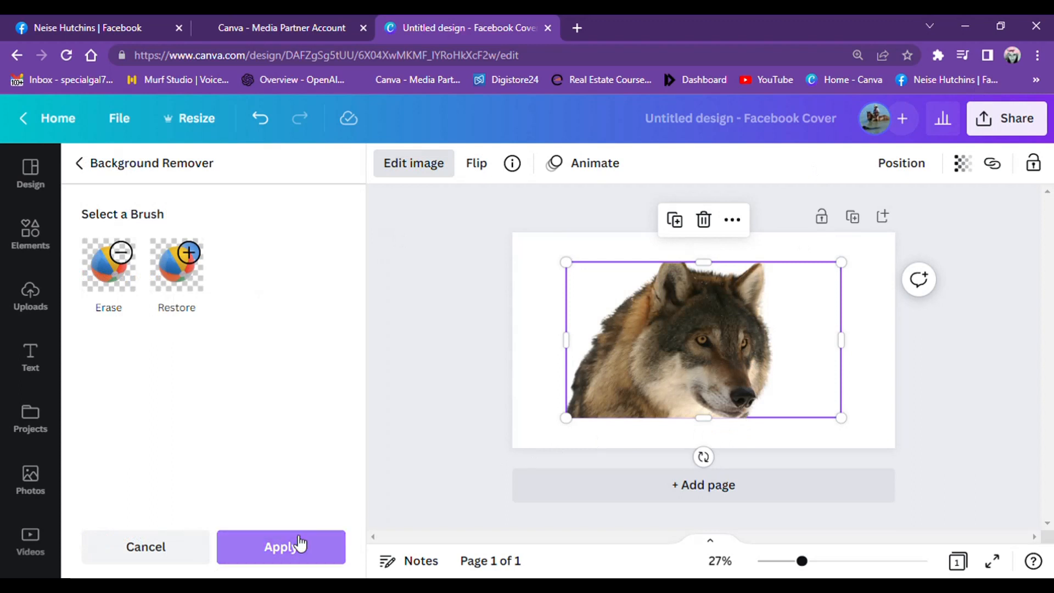
{"action": "left_click_drag", "start_coordinate": [750, 351], "coordinate": [697, 321]}
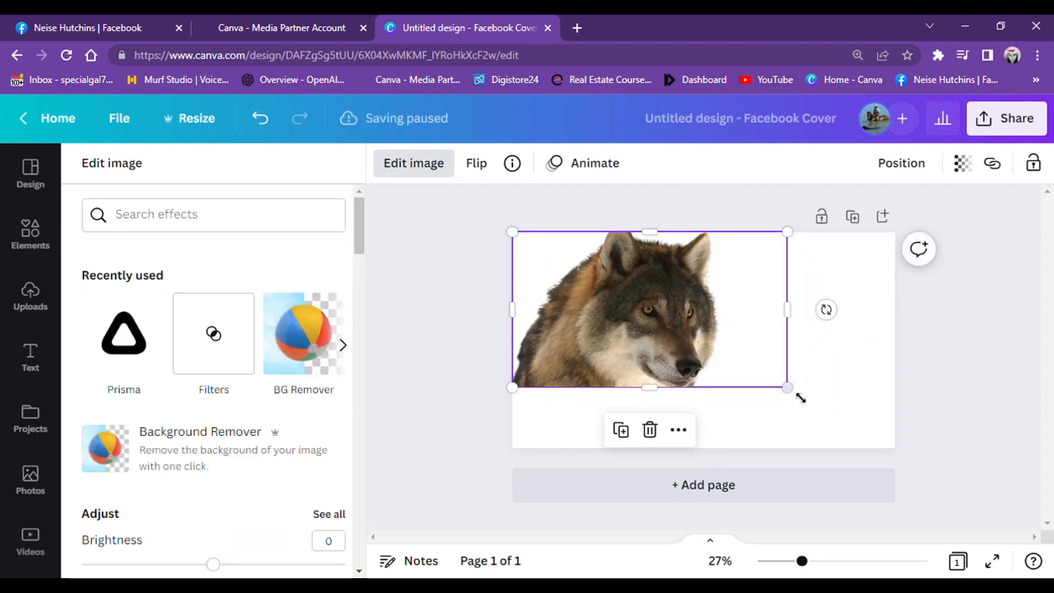
{"action": "left_click_drag", "start_coordinate": [794, 396], "coordinate": [735, 363]}
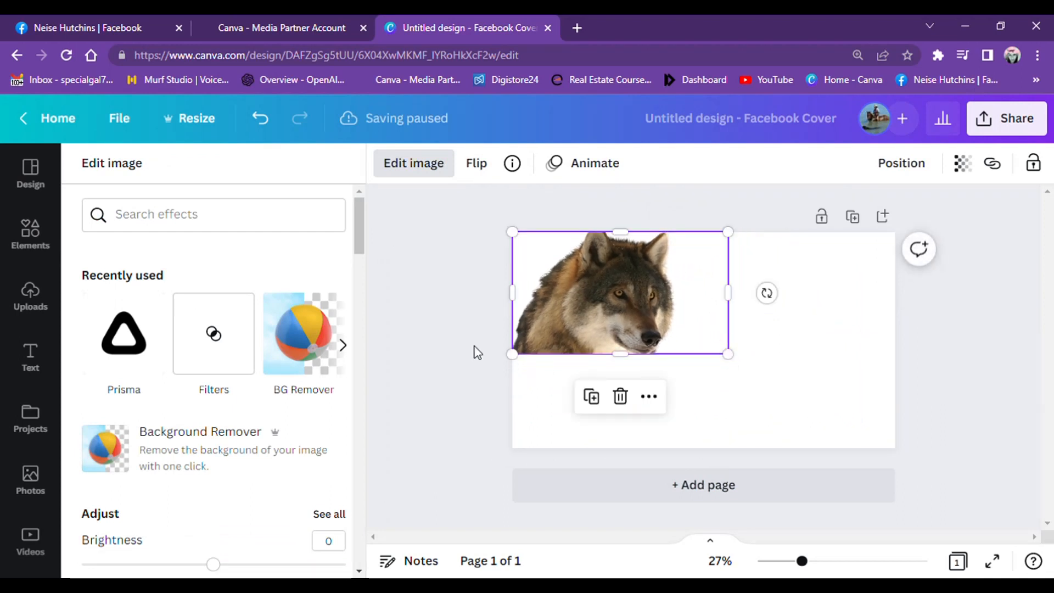
- Add the uploaded brown-and-white horse photo to the cover and place it to the right of the wolf
{"action": "left_click", "coordinate": [44, 305]}
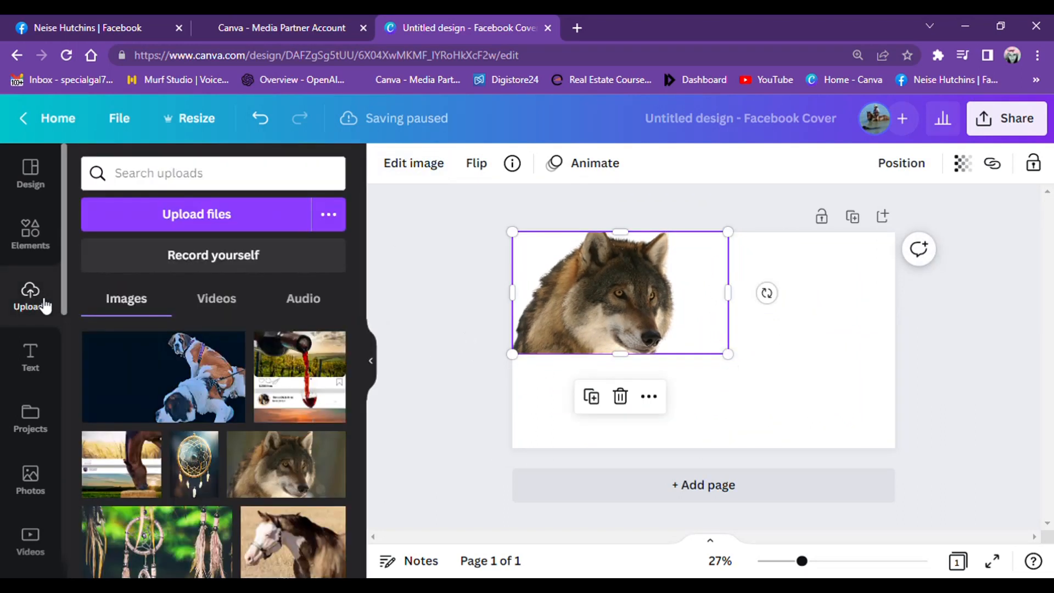
{"action": "left_click", "coordinate": [311, 568]}
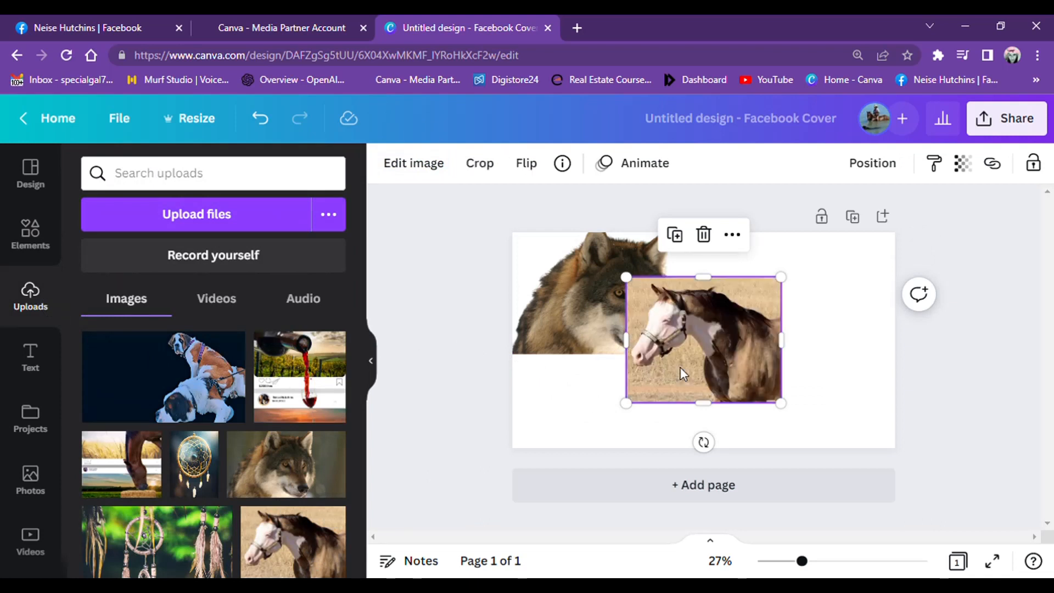
{"action": "left_click_drag", "start_coordinate": [687, 367], "coordinate": [744, 383]}
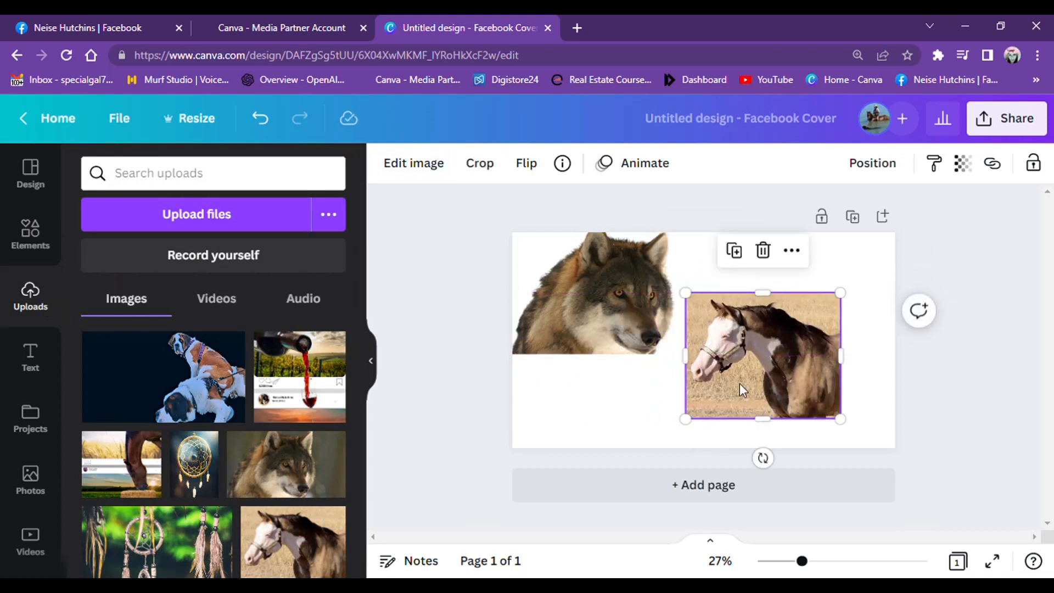
- Remove the background from the horse photo and apply the result
{"action": "left_click", "coordinate": [435, 171]}
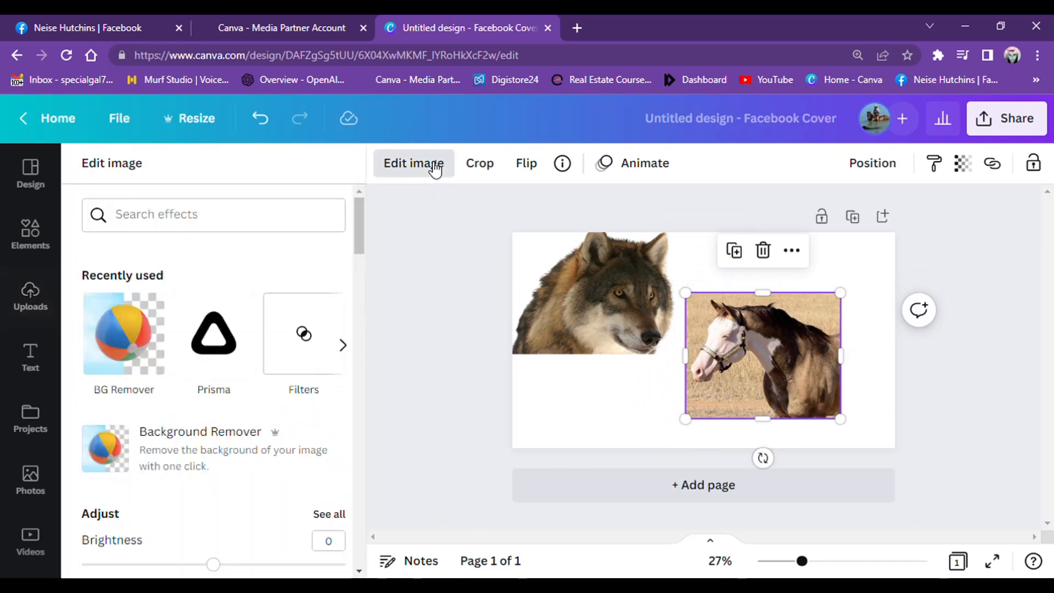
{"action": "left_click", "coordinate": [133, 338]}
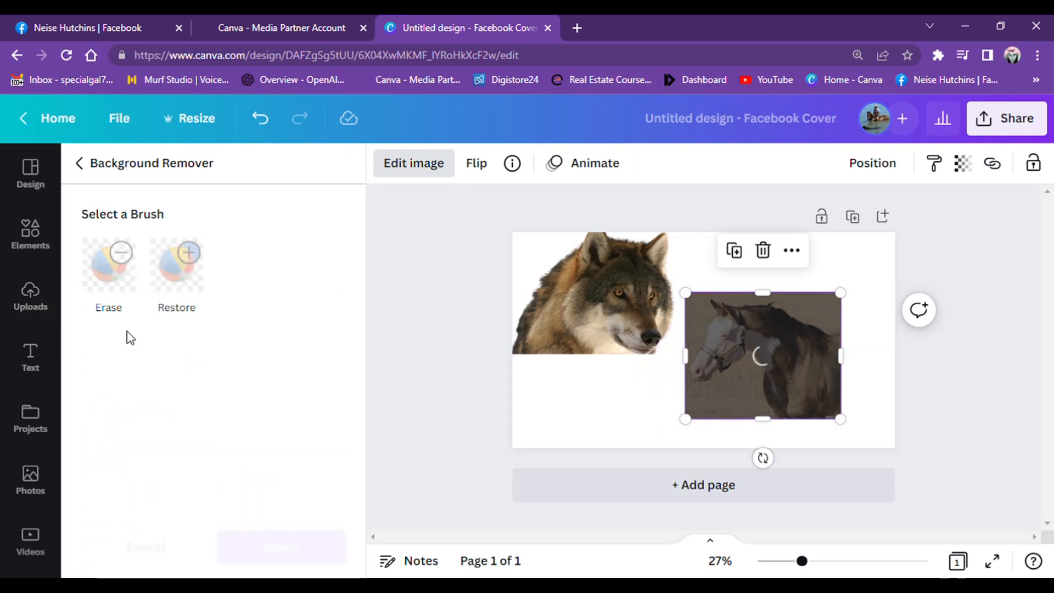
{"action": "left_click", "coordinate": [271, 549]}
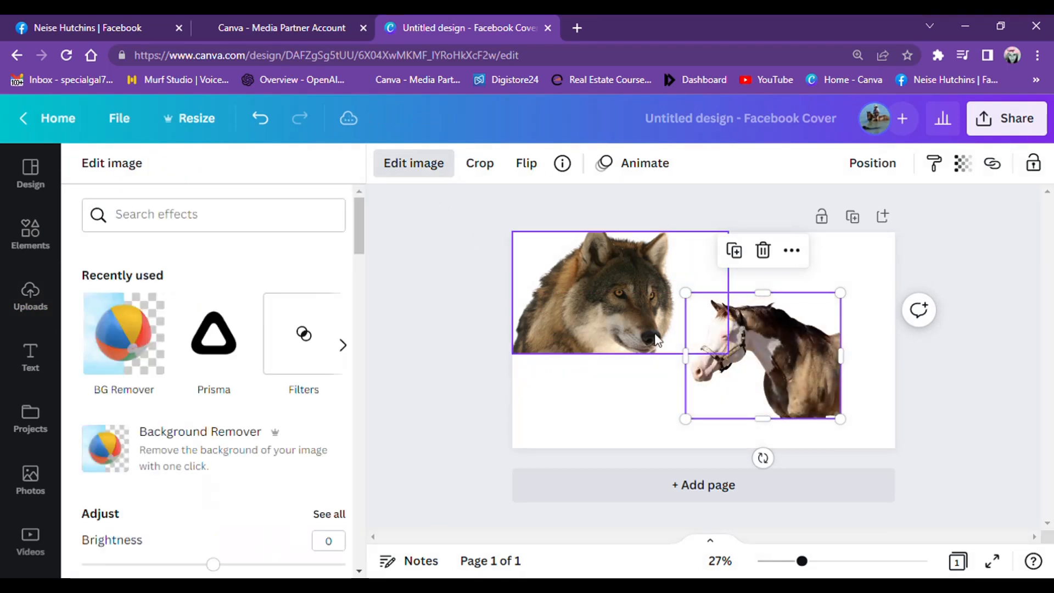
- Set the wolf's transparency to 51 and move it down to the cover's lower-left corner
{"action": "left_click", "coordinate": [610, 299]}
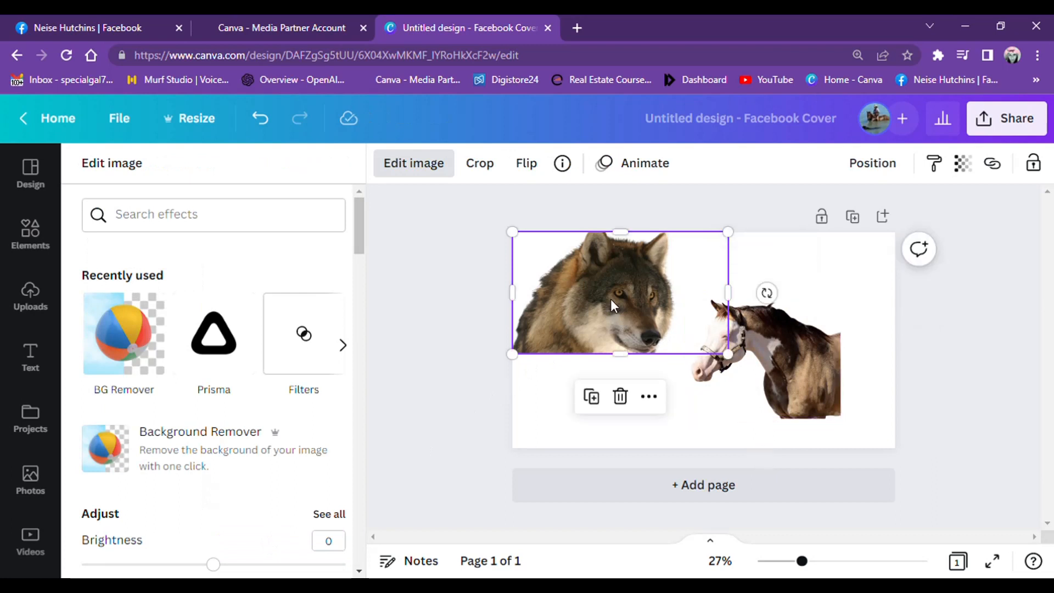
{"action": "left_click", "coordinate": [961, 163]}
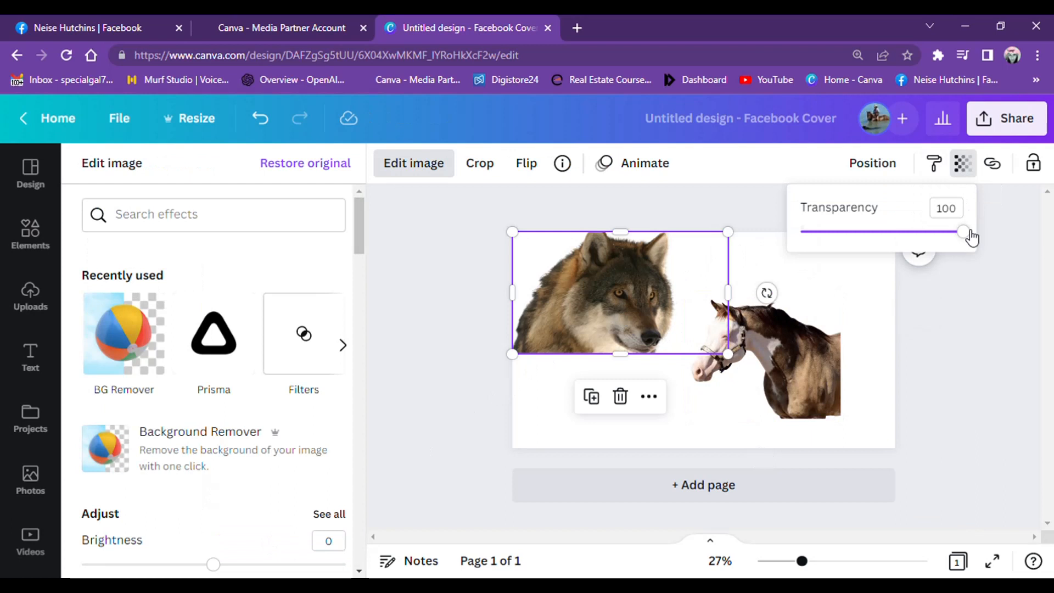
{"action": "left_click_drag", "start_coordinate": [969, 236], "coordinate": [888, 240]}
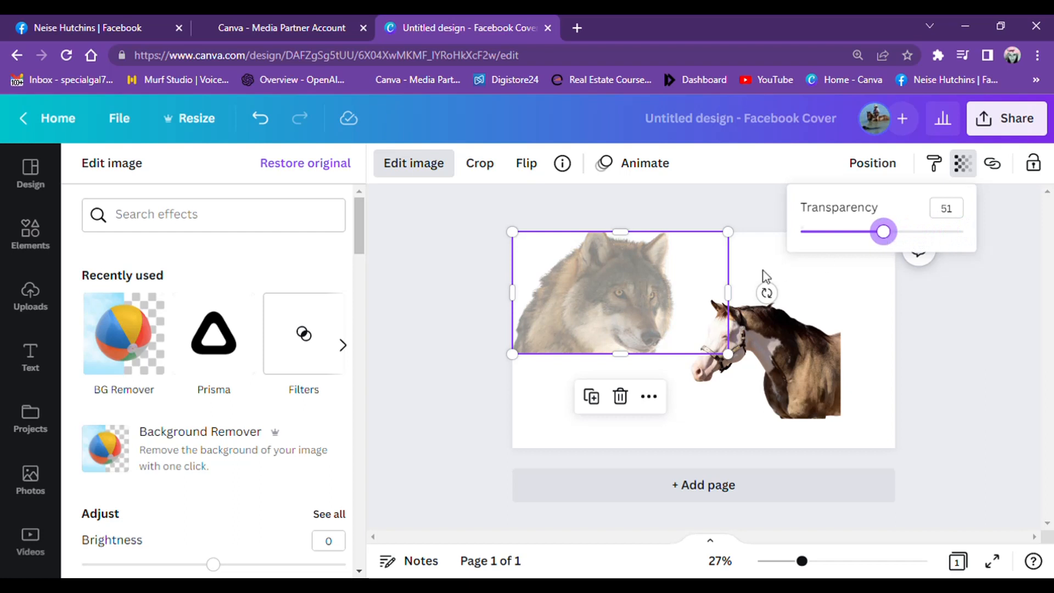
{"action": "left_click_drag", "start_coordinate": [661, 308], "coordinate": [680, 400]}
- Set the horse's transparency to 57 and enlarge it near the cover's lower-right corner
{"action": "left_click", "coordinate": [788, 374]}
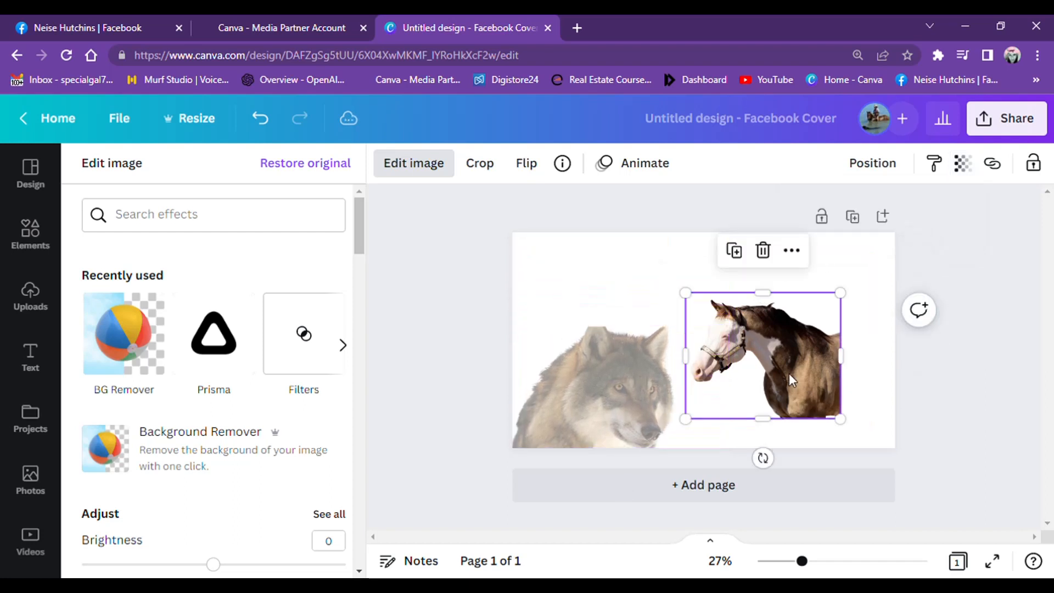
{"action": "left_click", "coordinate": [967, 167]}
{"action": "left_click_drag", "start_coordinate": [965, 230], "coordinate": [900, 248]}
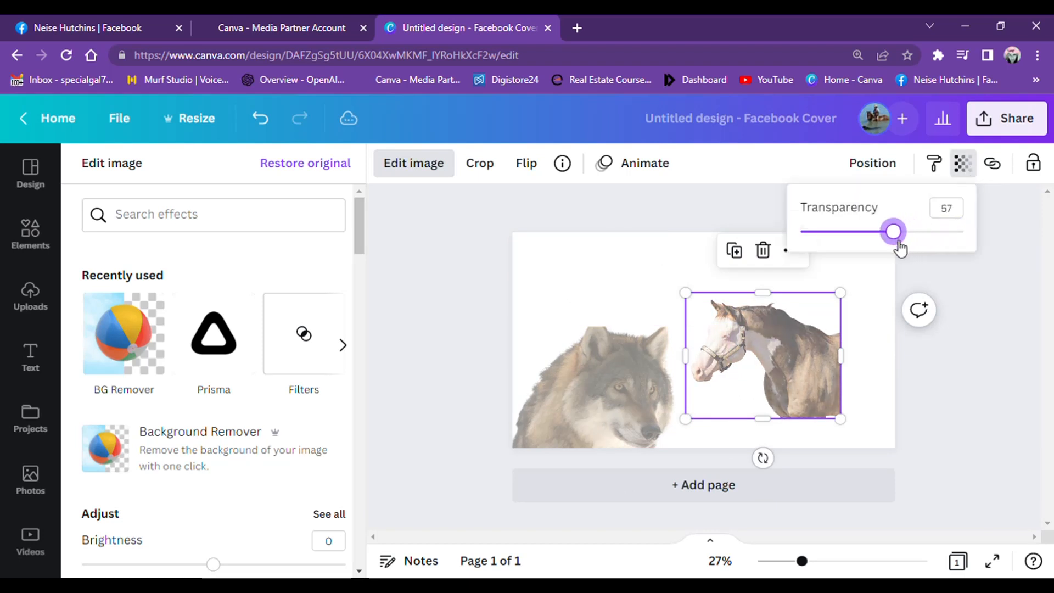
{"action": "left_click_drag", "start_coordinate": [818, 346], "coordinate": [886, 370]}
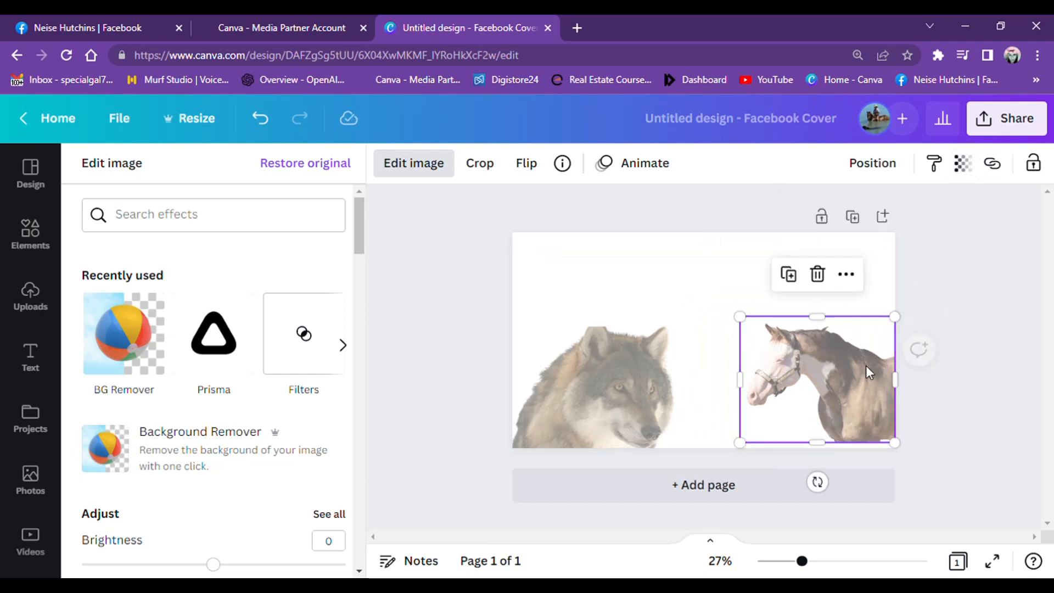
{"action": "left_click_drag", "start_coordinate": [739, 316], "coordinate": [713, 295]}
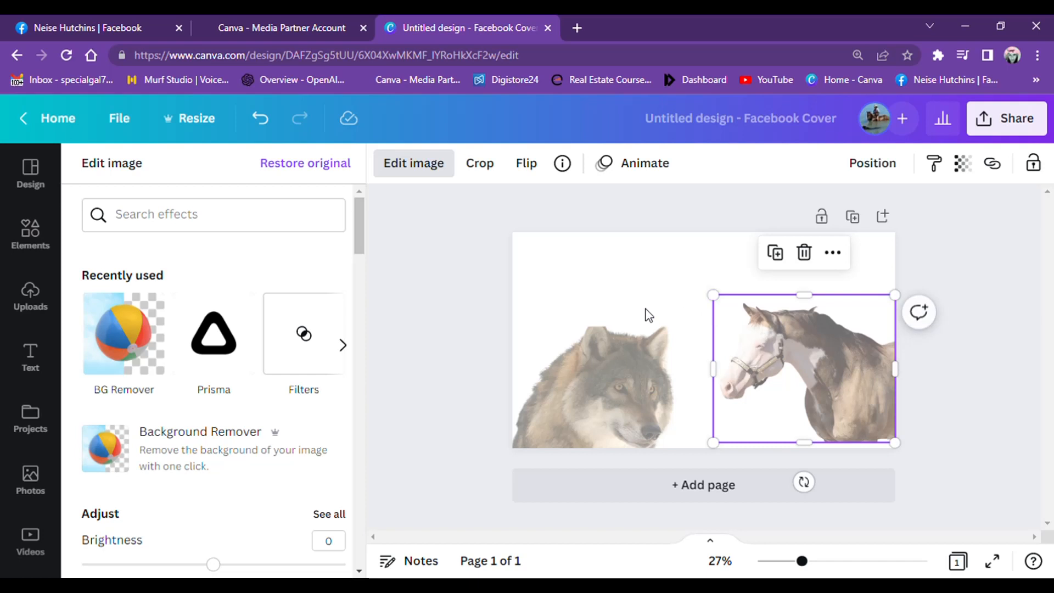
- Add the uploaded golden dreamcatcher image on the dark backdrop and set it as the cover's background
{"action": "left_click", "coordinate": [37, 299]}
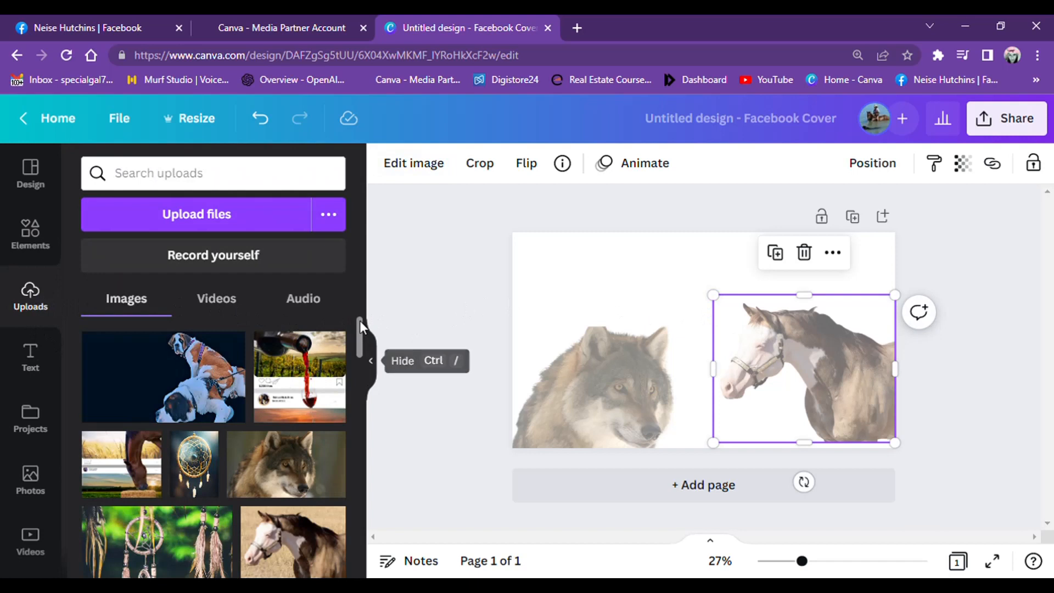
{"action": "mouse_move", "coordinate": [360, 323]}
{"action": "left_mouse_down"}
{"action": "mouse_move", "coordinate": [361, 342]}
{"action": "mouse_move", "coordinate": [360, 328]}
{"action": "left_mouse_up"}
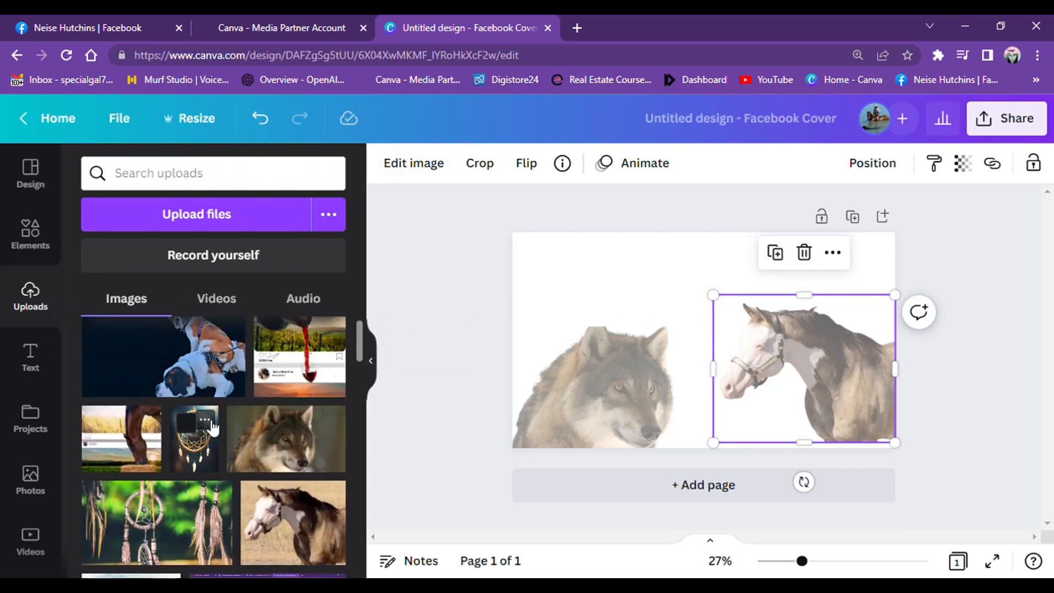
{"action": "left_click", "coordinate": [203, 457]}
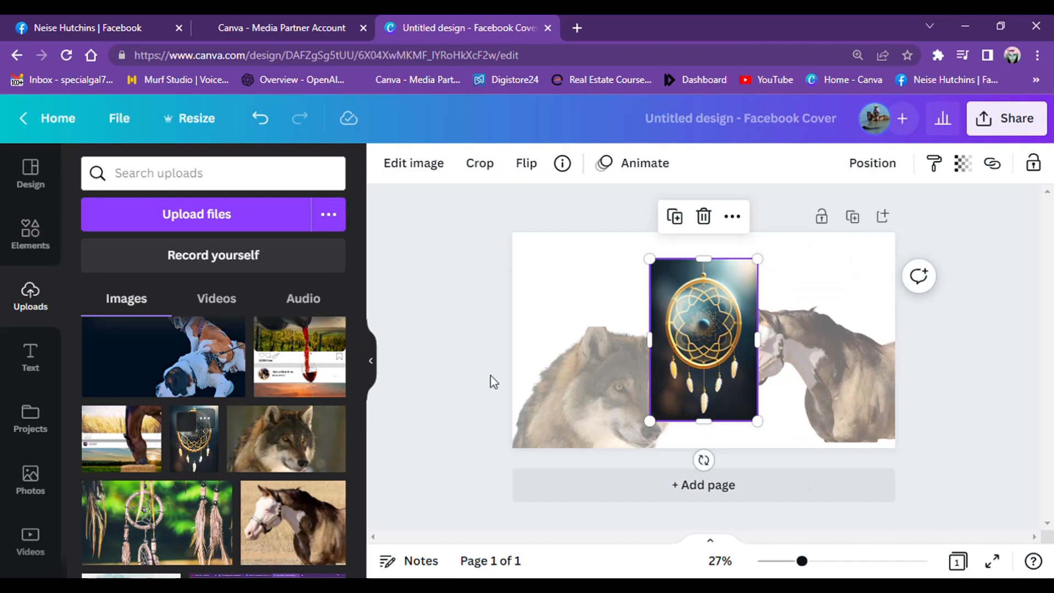
{"action": "right_click", "coordinate": [692, 357]}
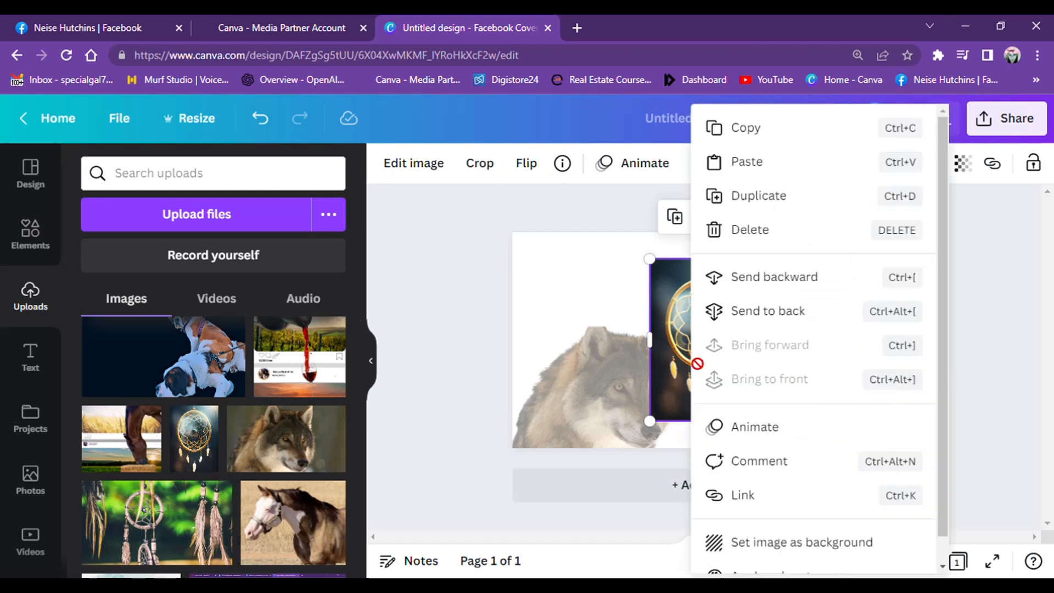
{"action": "left_click", "coordinate": [833, 543]}
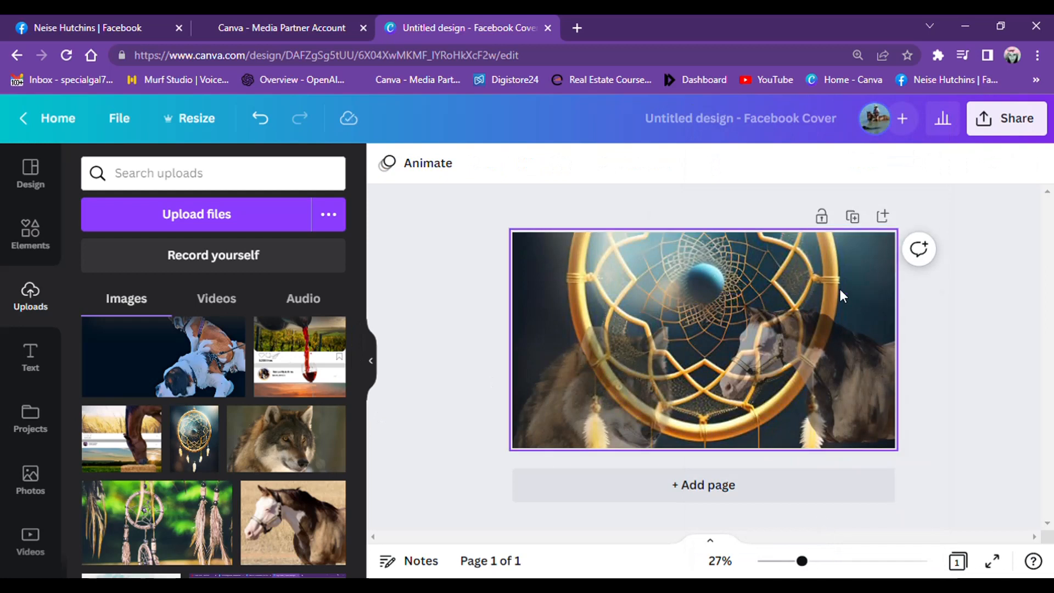
- Reposition the dreamcatcher background upward so its hanging feathers fill the cover, and accept the crop
{"action": "double_click", "coordinate": [869, 258]}
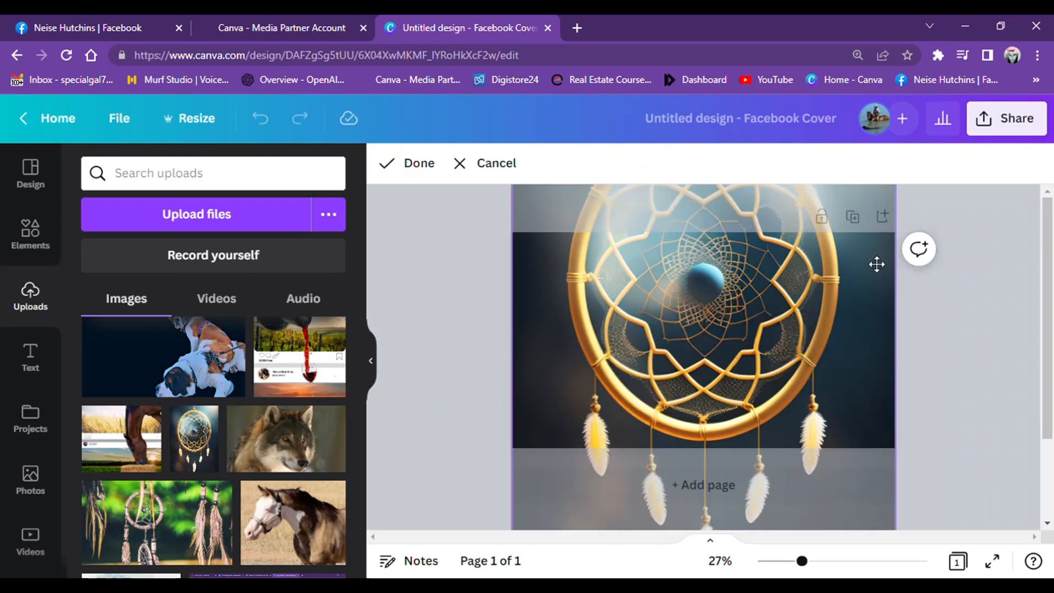
{"action": "left_click_drag", "start_coordinate": [767, 298], "coordinate": [773, 255]}
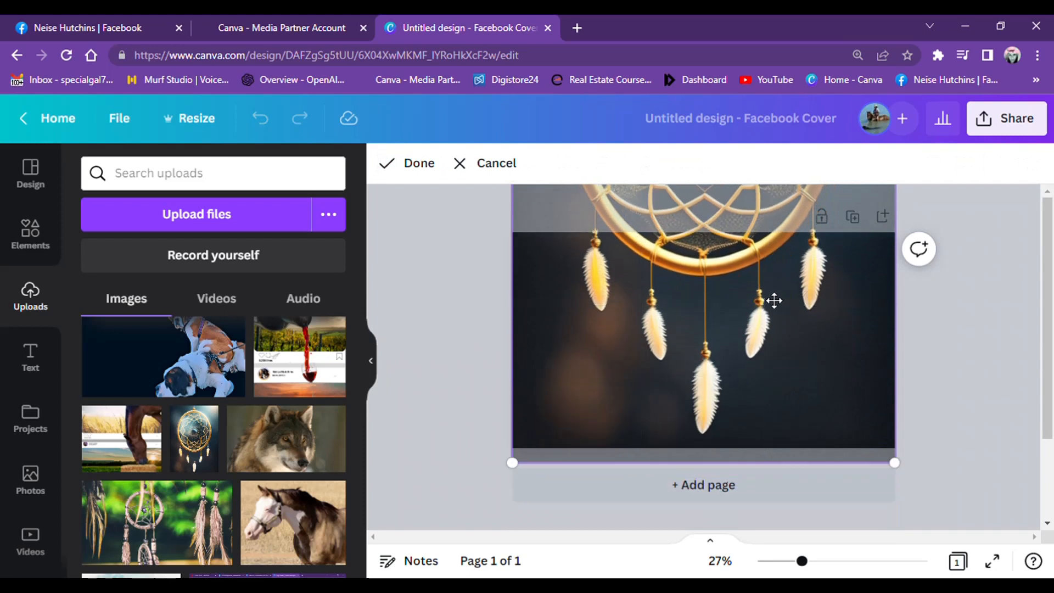
{"action": "left_click", "coordinate": [419, 162]}
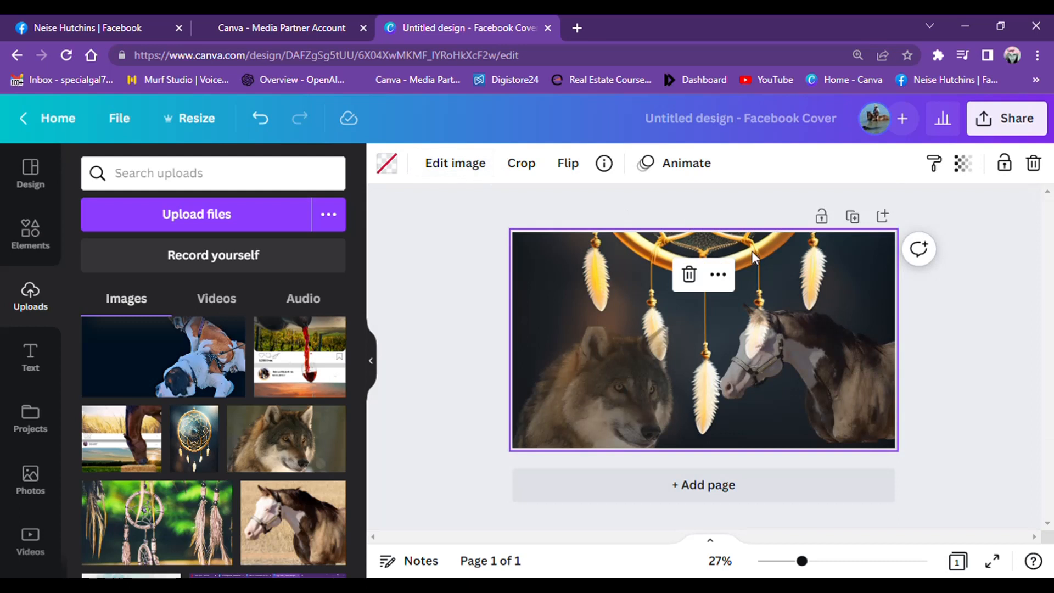
- Set the dreamcatcher background's transparency to 55
{"action": "left_click", "coordinate": [964, 170]}
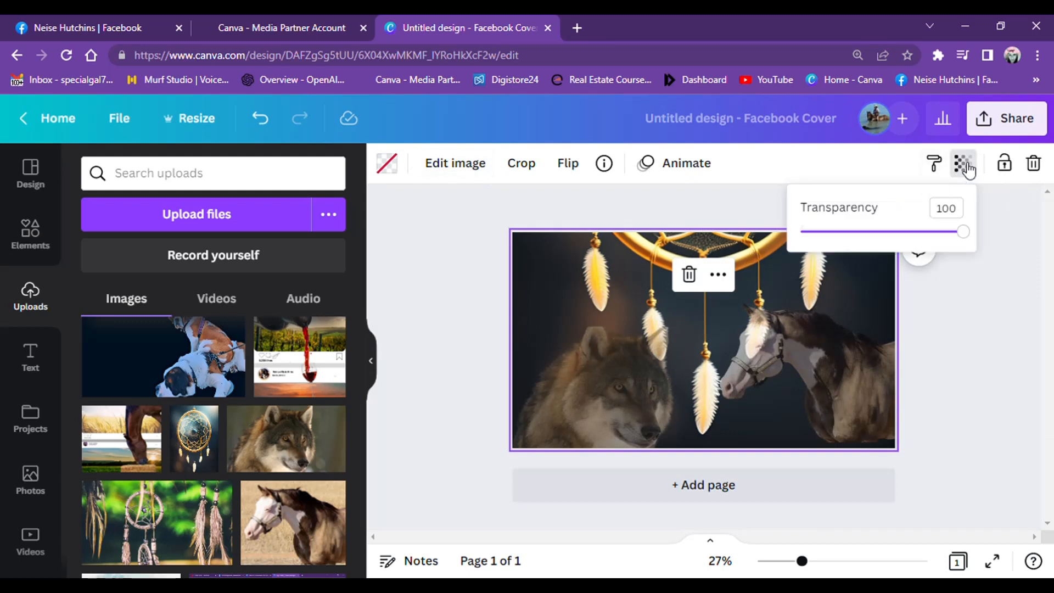
{"action": "left_click_drag", "start_coordinate": [968, 237], "coordinate": [895, 244]}
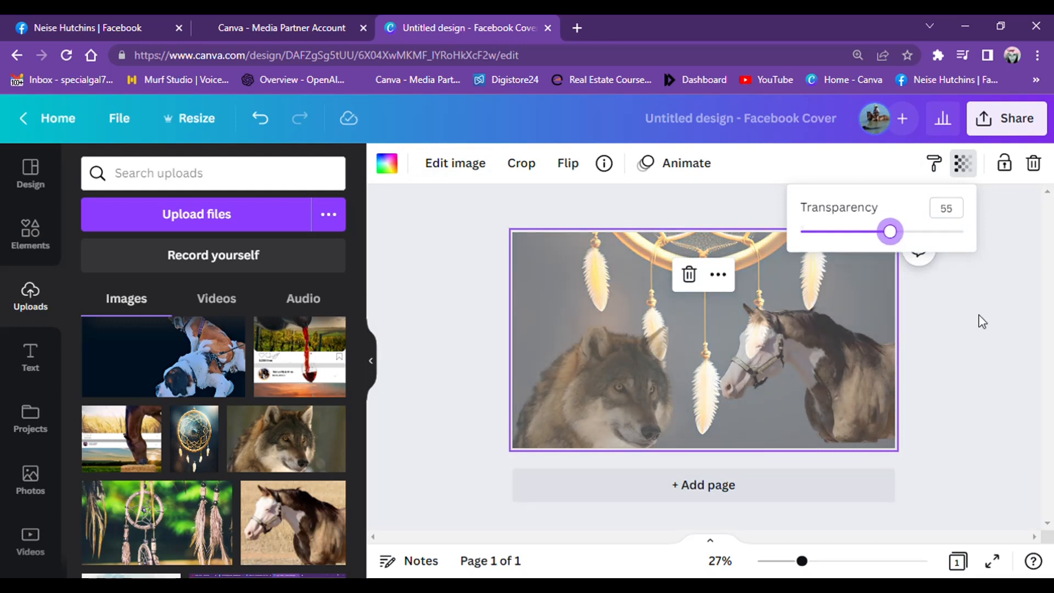
{"action": "key", "text": "Escape"}
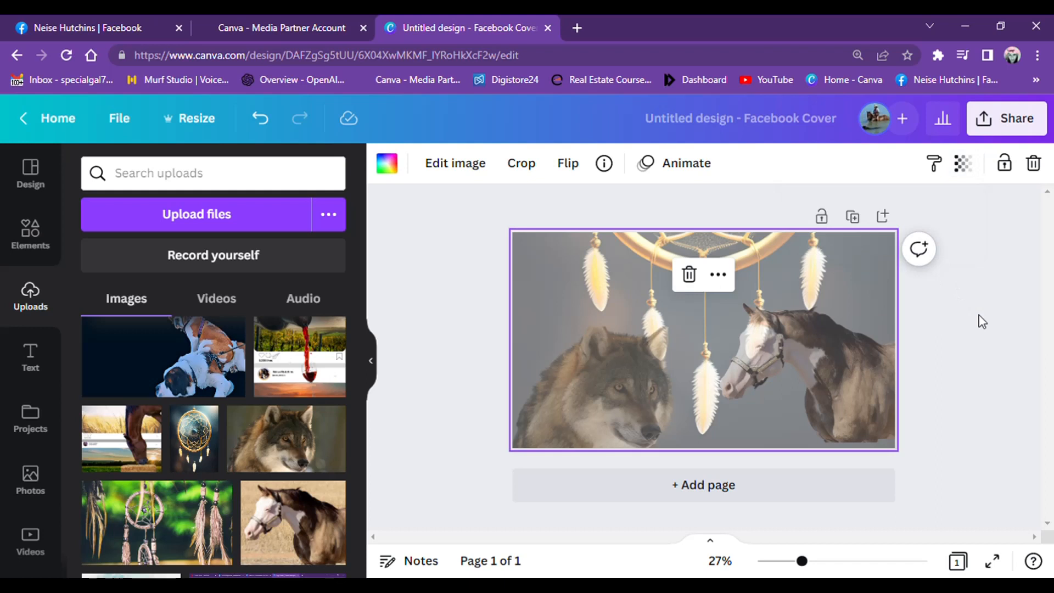
- Shift the dreamcatcher background further up until its lower edge meets the cover's bottom, and accept the crop
{"action": "double_click", "coordinate": [775, 253]}
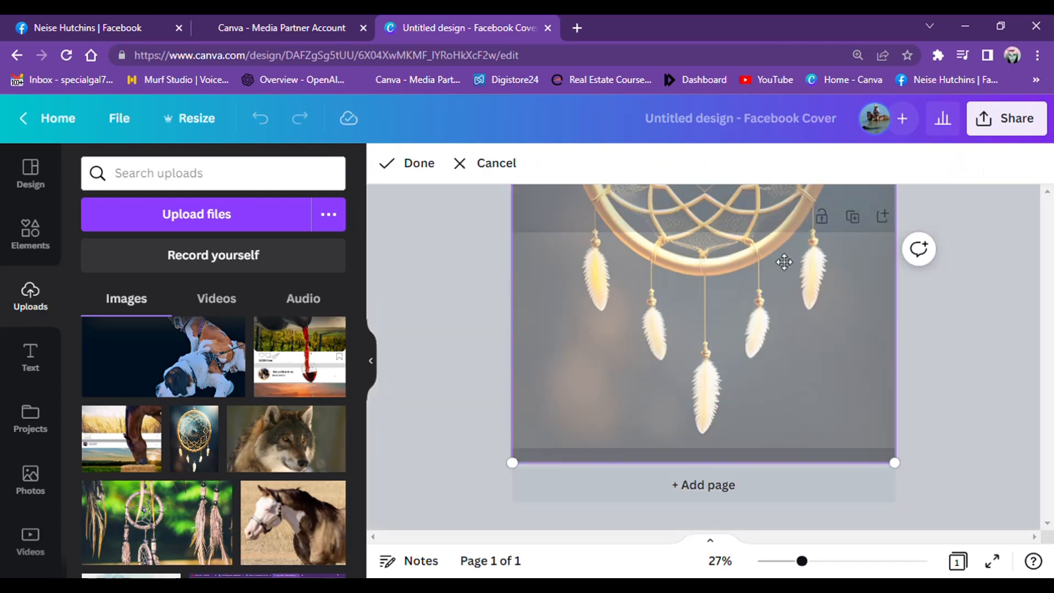
{"action": "left_click_drag", "start_coordinate": [782, 259], "coordinate": [727, 226]}
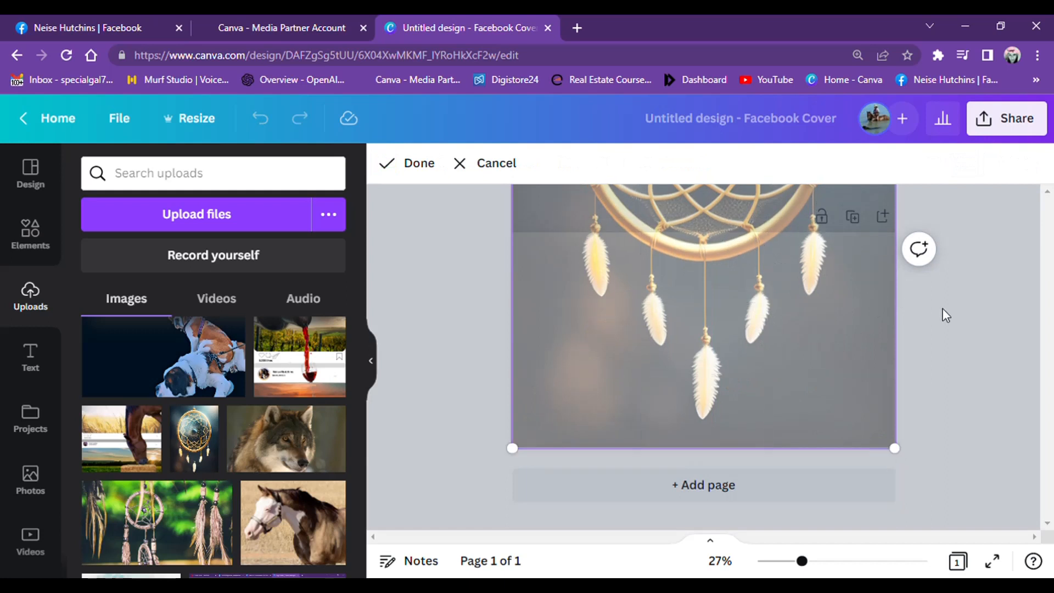
{"action": "left_click", "coordinate": [417, 165]}
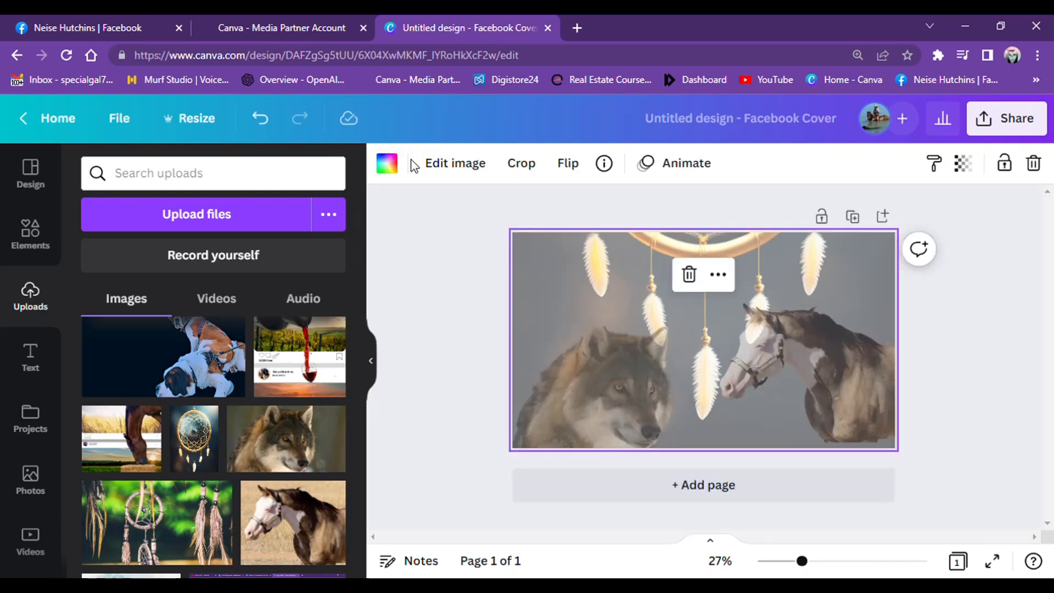
- Enlarge the horse toward the cover's centre and shift it down slightly to the bottom edge
{"action": "left_click", "coordinate": [808, 340]}
{"action": "left_click_drag", "start_coordinate": [714, 295], "coordinate": [686, 273]}
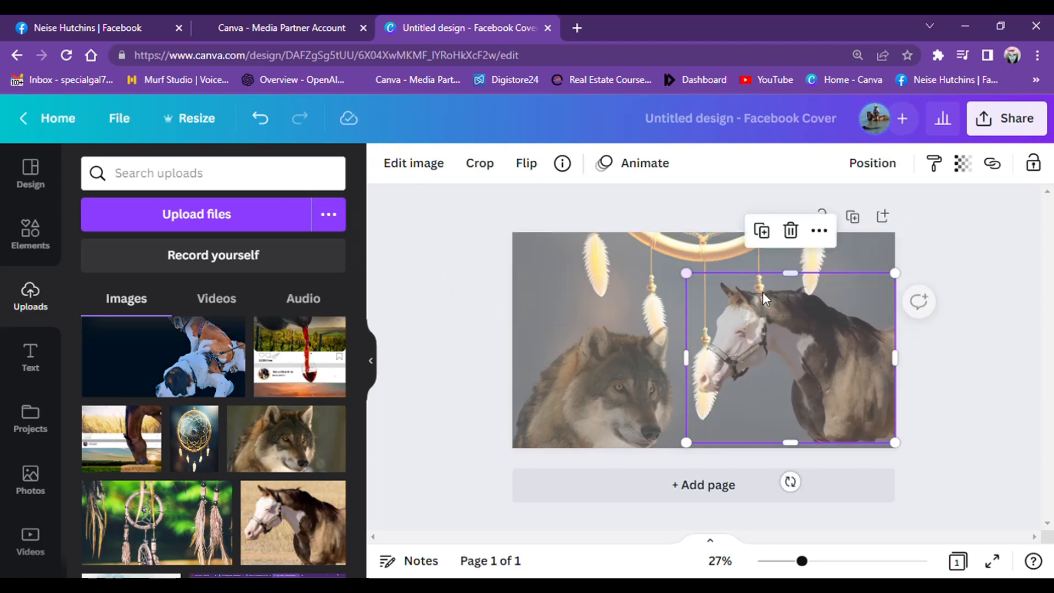
{"action": "left_click_drag", "start_coordinate": [862, 370], "coordinate": [870, 384]}
{"action": "left_click", "coordinate": [963, 331]}
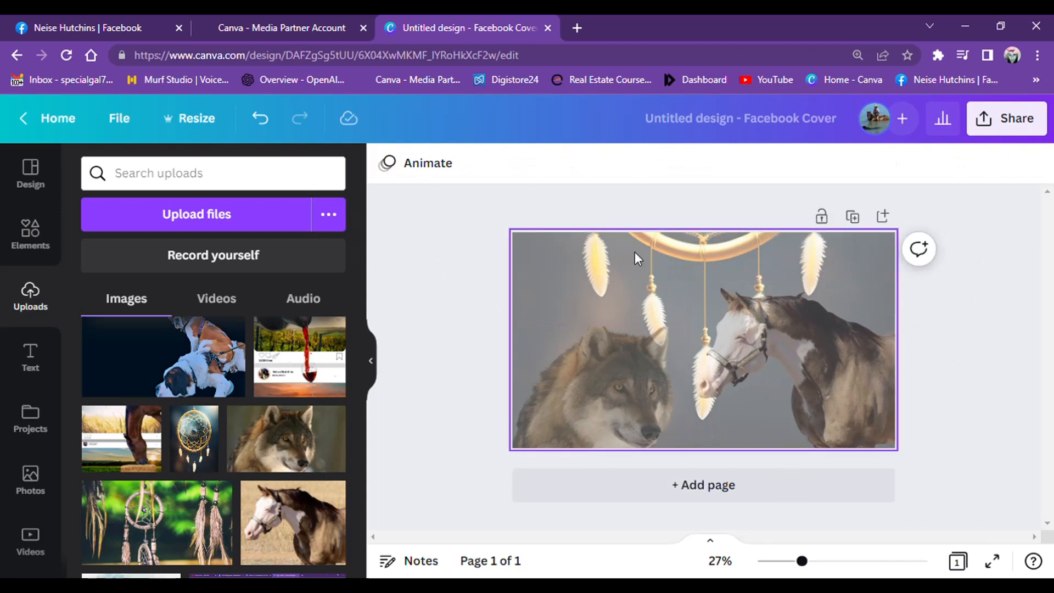
- Apply the Festive filter to the dreamcatcher background after trying the Solar filter on it
{"action": "left_click", "coordinate": [609, 246]}
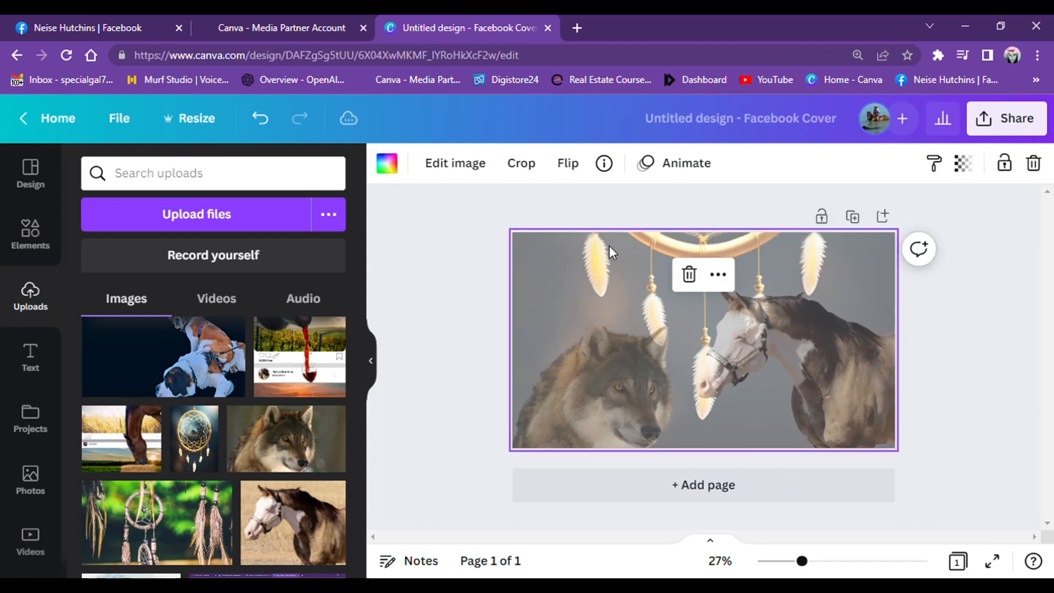
{"action": "left_click", "coordinate": [461, 163]}
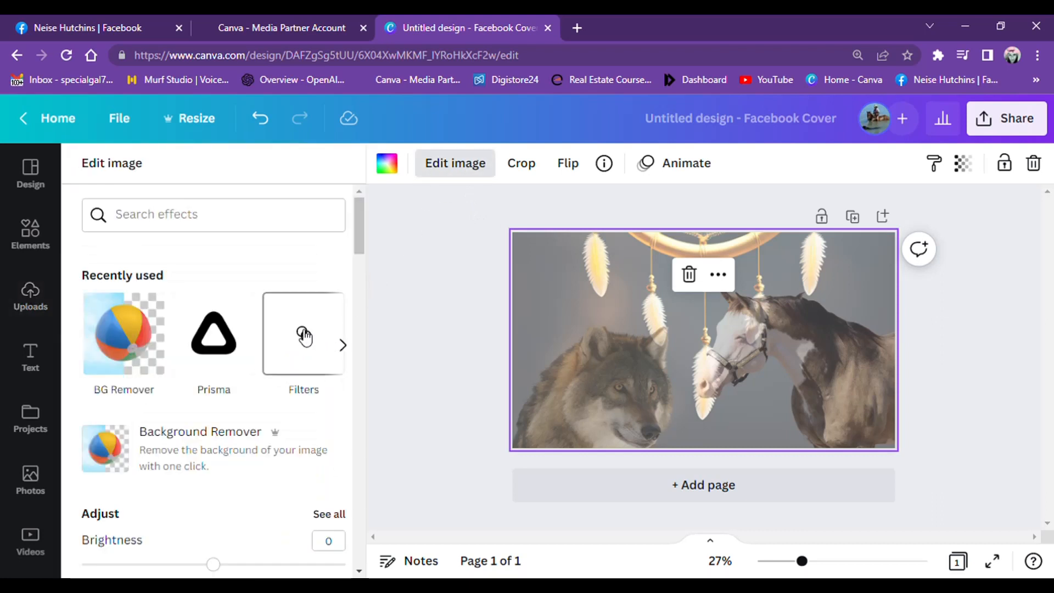
{"action": "left_click", "coordinate": [304, 336]}
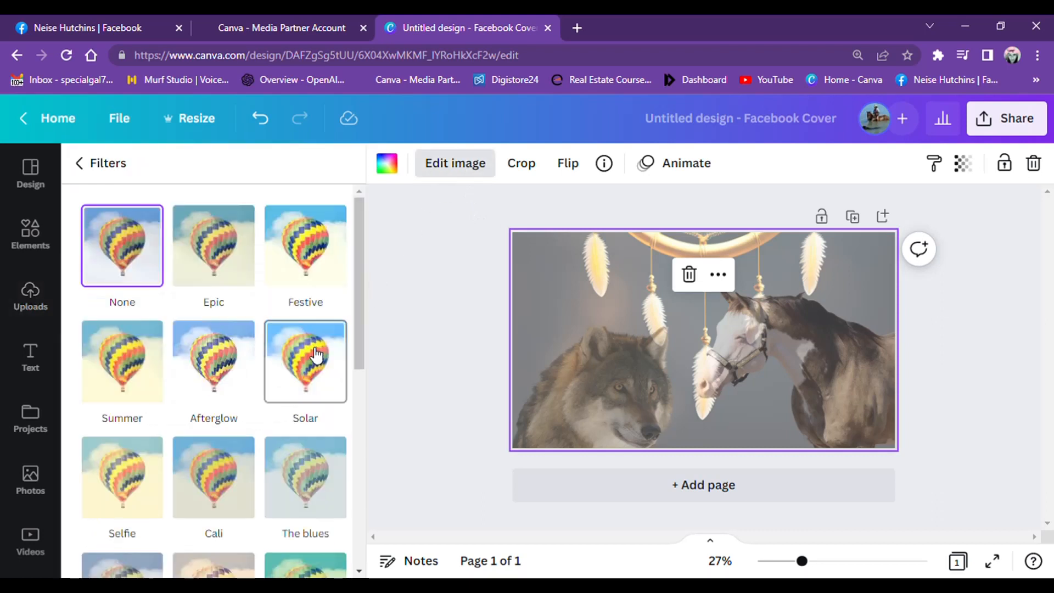
{"action": "left_click", "coordinate": [317, 354]}
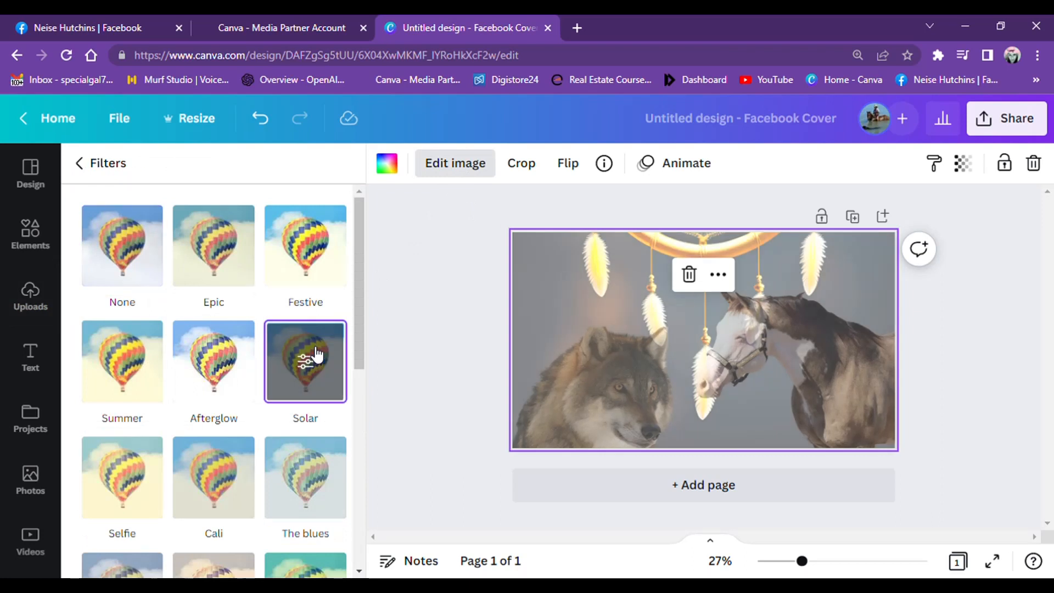
{"action": "left_click", "coordinate": [305, 236]}
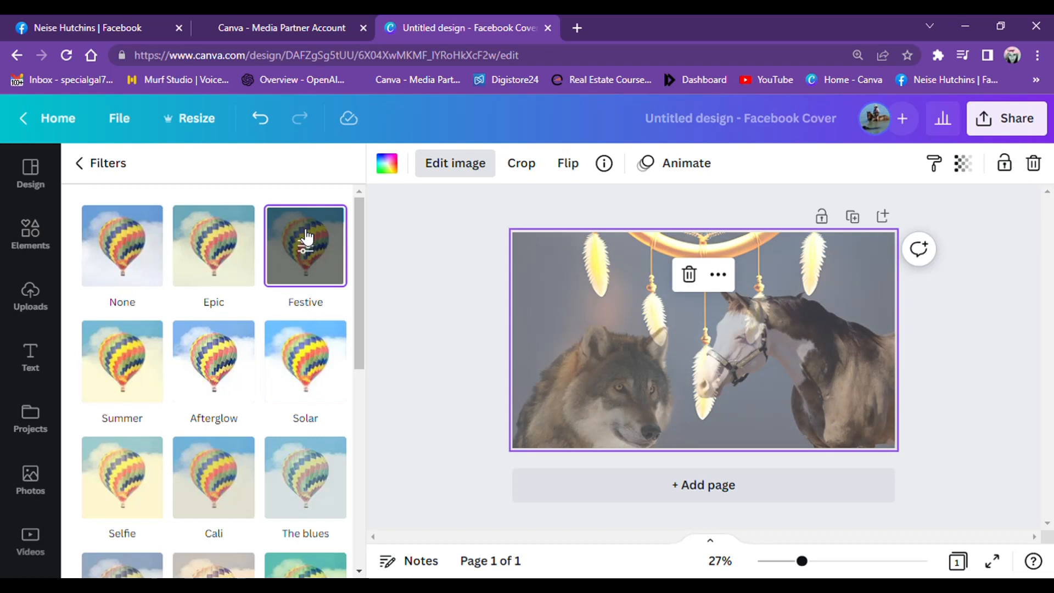
{"action": "left_click", "coordinate": [81, 164]}
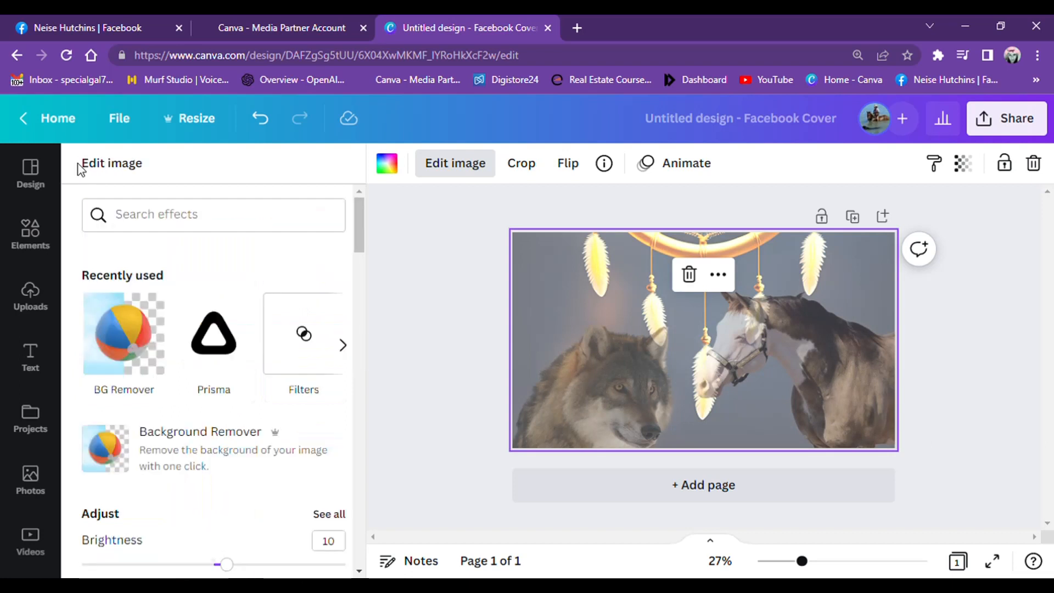
- Apply the warm Photogenic effect Capri to the dreamcatcher background
{"action": "left_click", "coordinate": [343, 345]}
{"action": "left_click", "coordinate": [343, 345]}
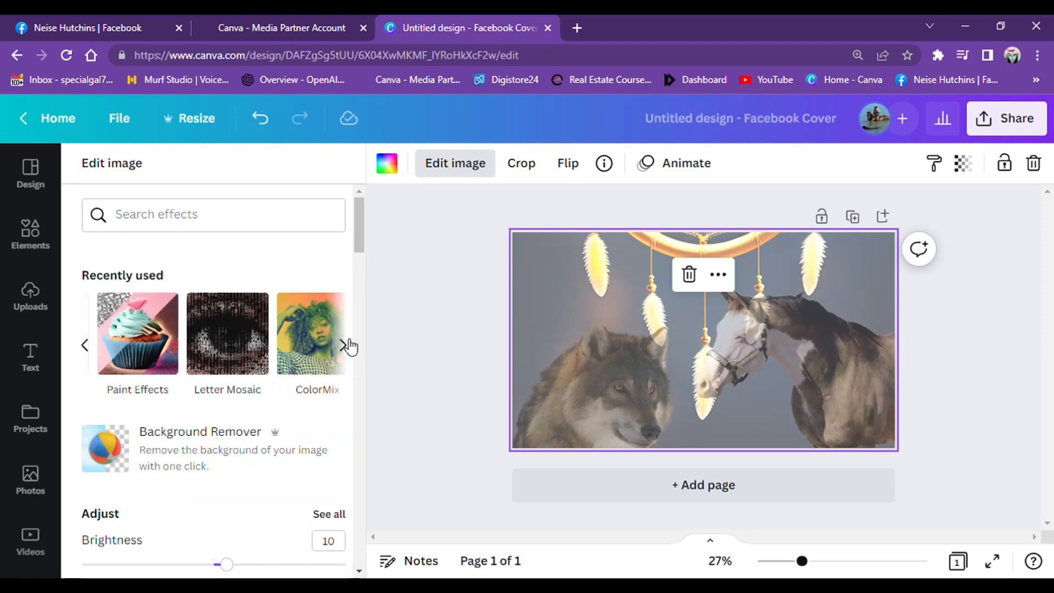
{"action": "left_click", "coordinate": [343, 345]}
{"action": "left_click", "coordinate": [293, 325]}
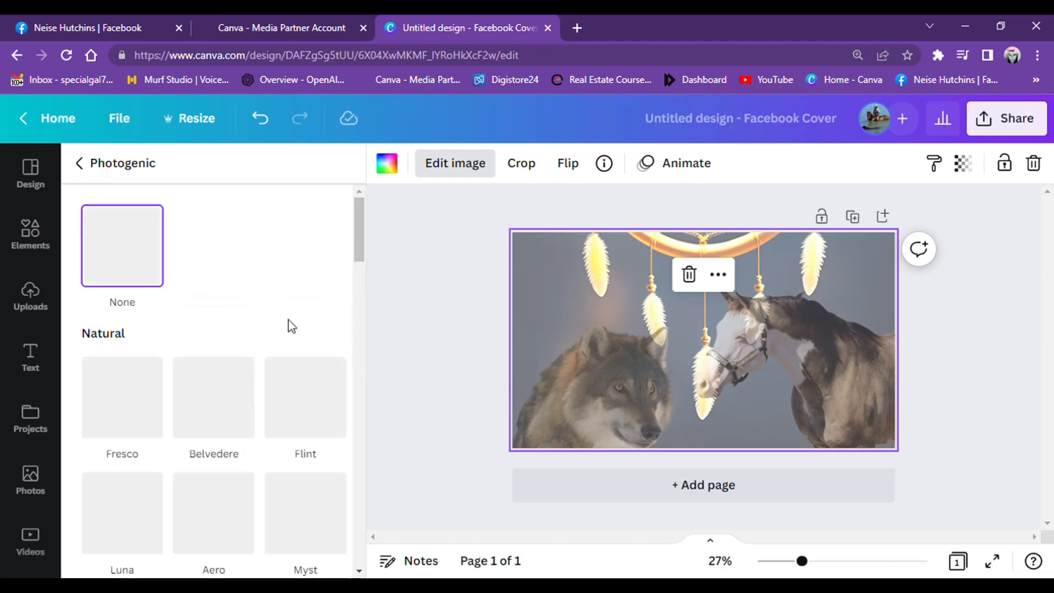
{"action": "left_click_drag", "start_coordinate": [360, 262], "coordinate": [367, 314]}
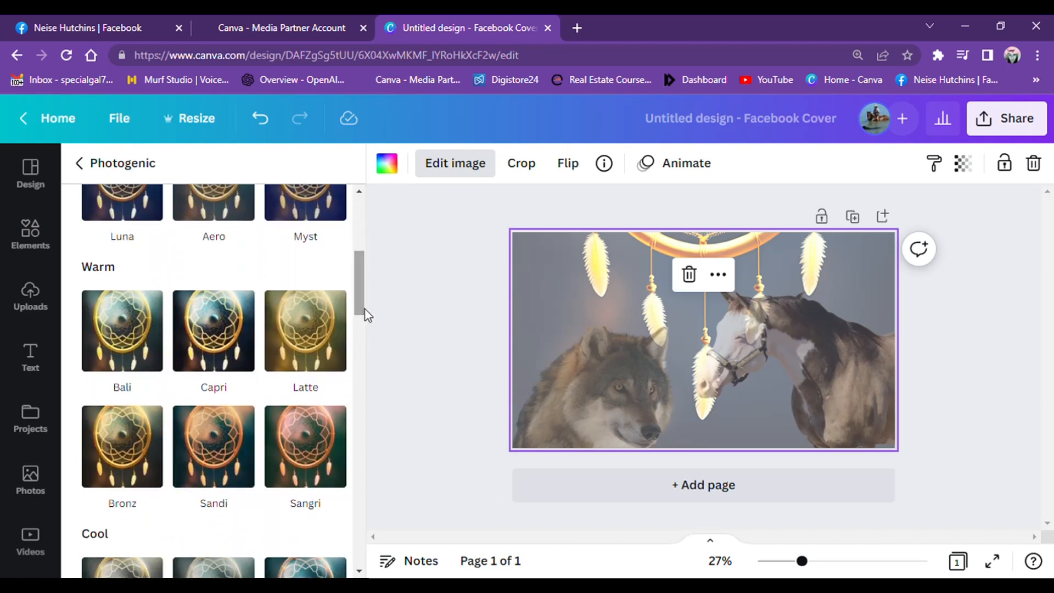
{"action": "left_click", "coordinate": [228, 344]}
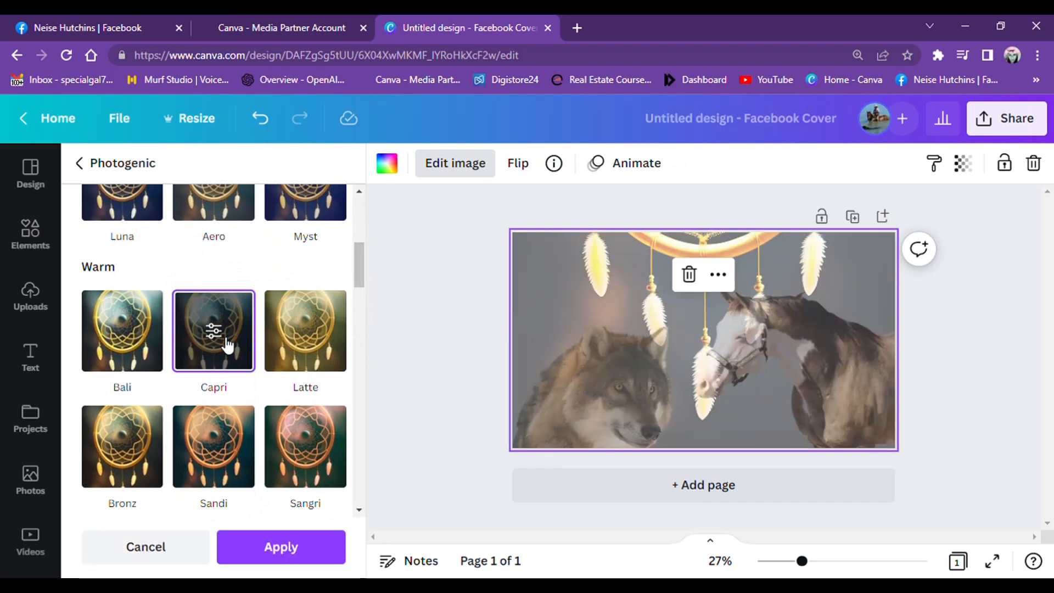
{"action": "left_click", "coordinate": [306, 550]}
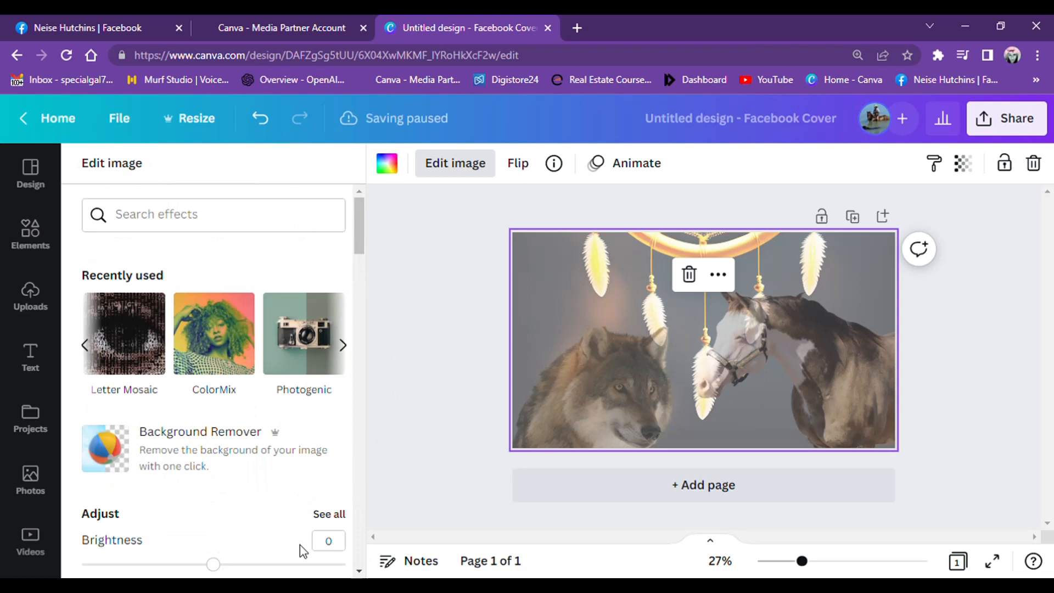
- Try the Photogenic effect Belvedere on the horse, and apply the natural effect Myst to it instead
{"action": "left_click", "coordinate": [793, 360]}
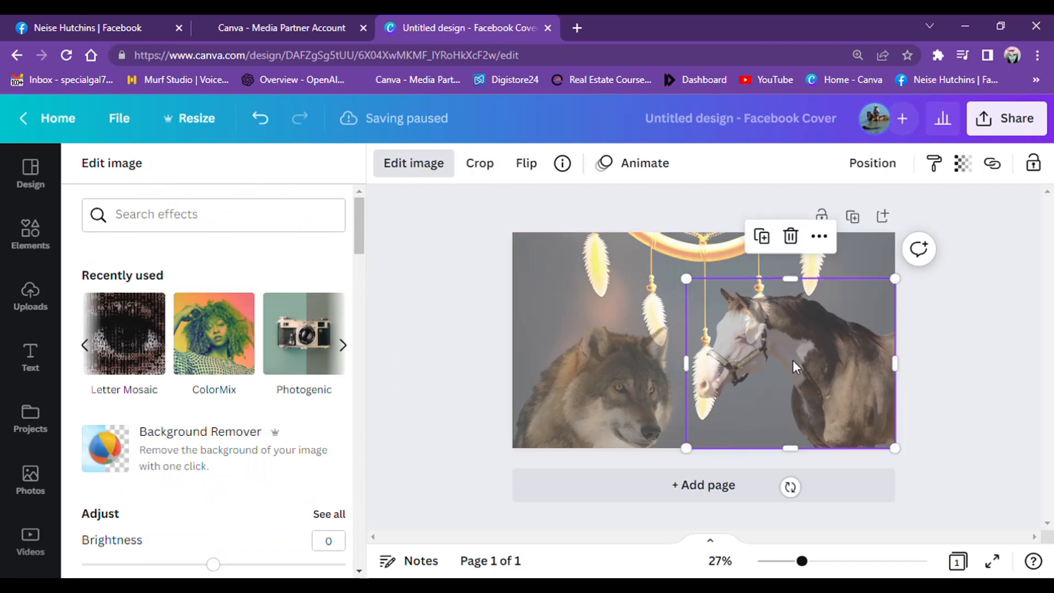
{"action": "left_click", "coordinate": [424, 166]}
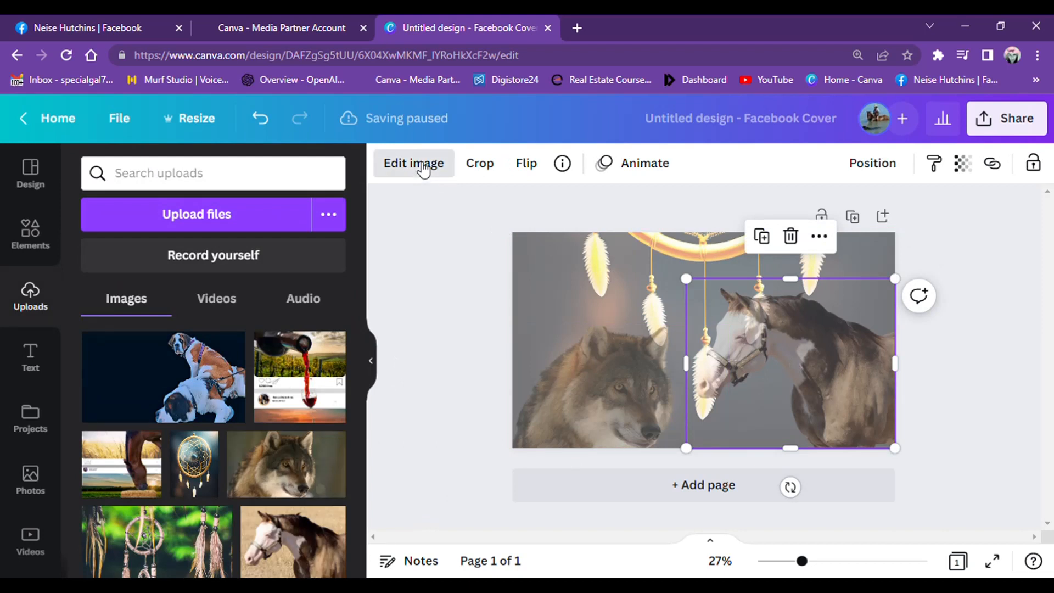
{"action": "left_click", "coordinate": [423, 168]}
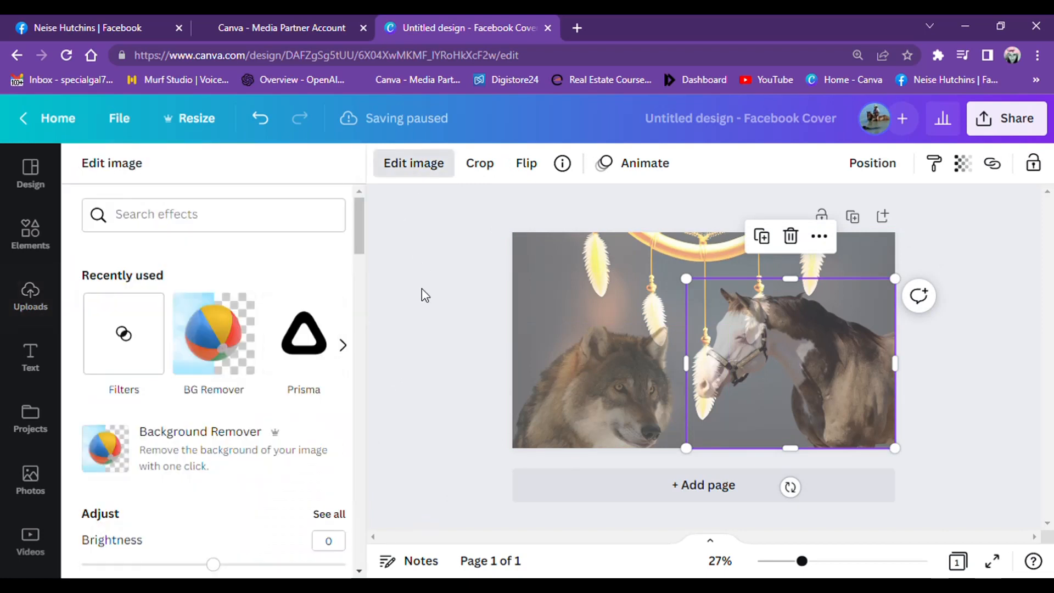
{"action": "left_click", "coordinate": [343, 346]}
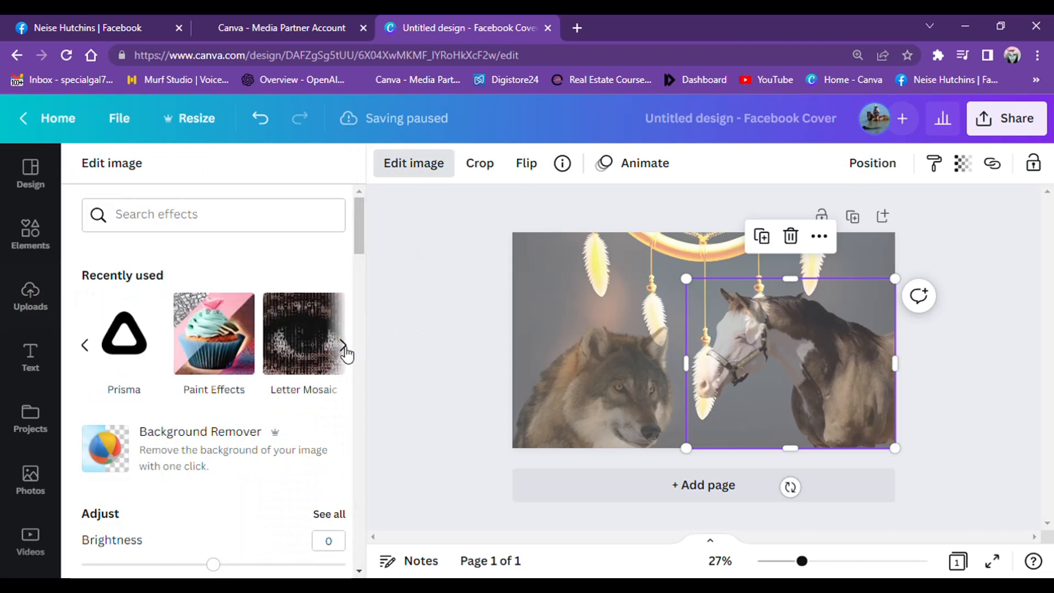
{"action": "left_click", "coordinate": [343, 345]}
{"action": "left_click", "coordinate": [343, 345]}
{"action": "left_click", "coordinate": [343, 346]}
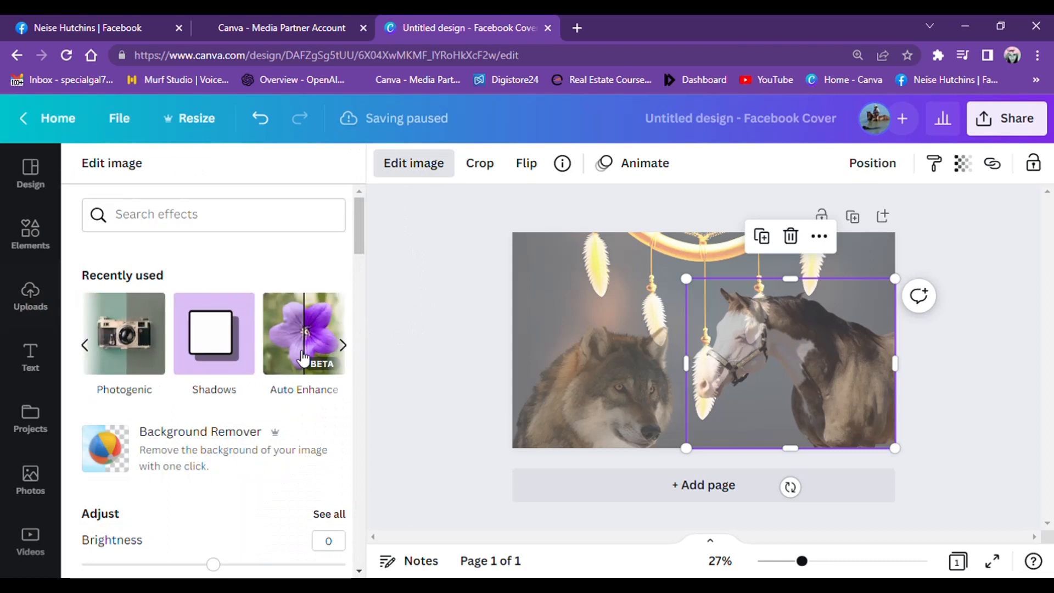
{"action": "left_click", "coordinate": [120, 345]}
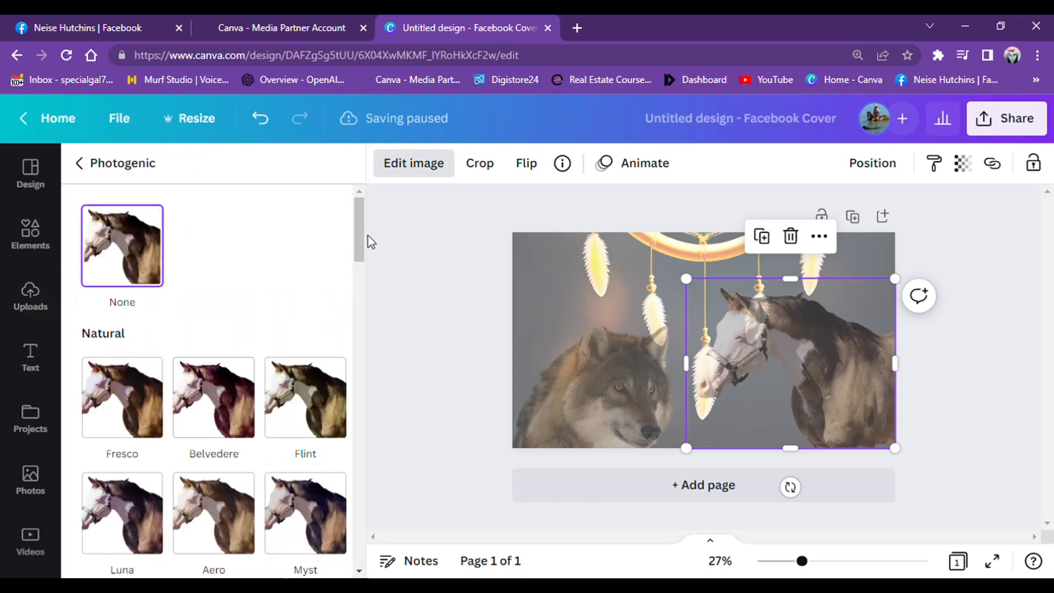
{"action": "left_click_drag", "start_coordinate": [361, 240], "coordinate": [360, 257]}
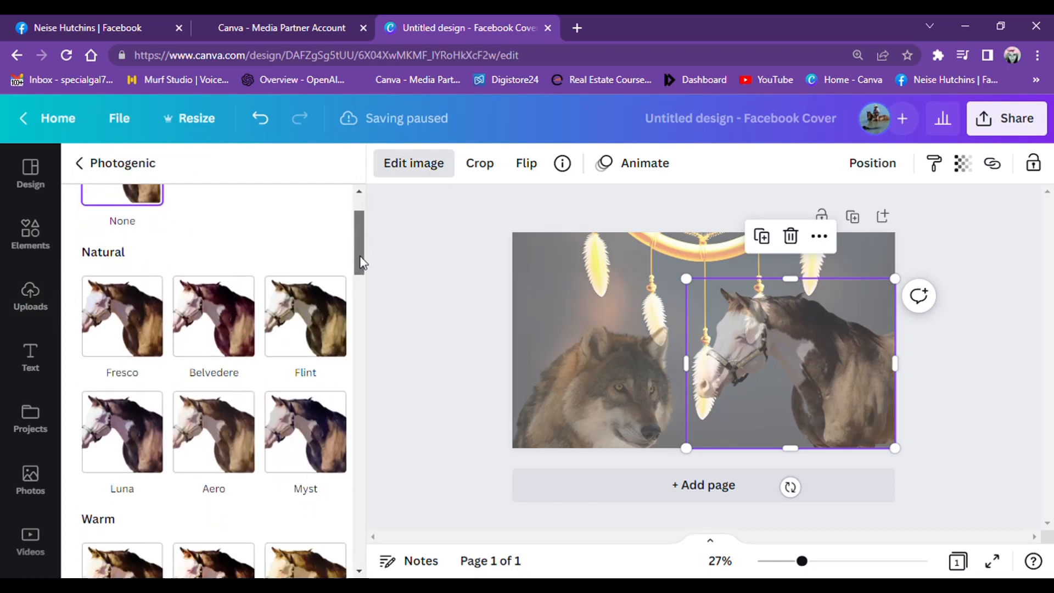
{"action": "left_click", "coordinate": [230, 318]}
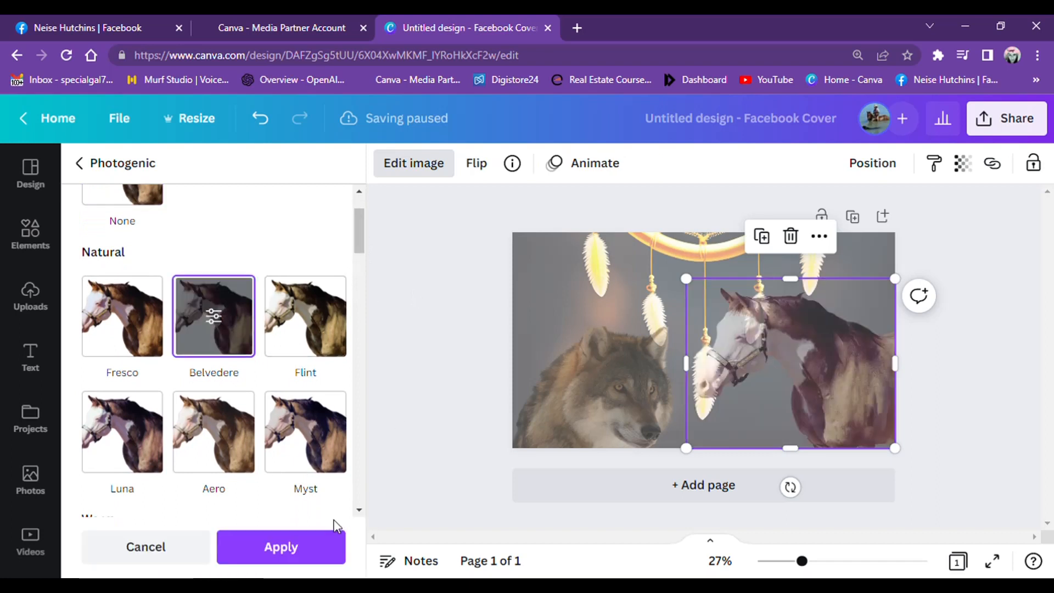
{"action": "left_click", "coordinate": [321, 446]}
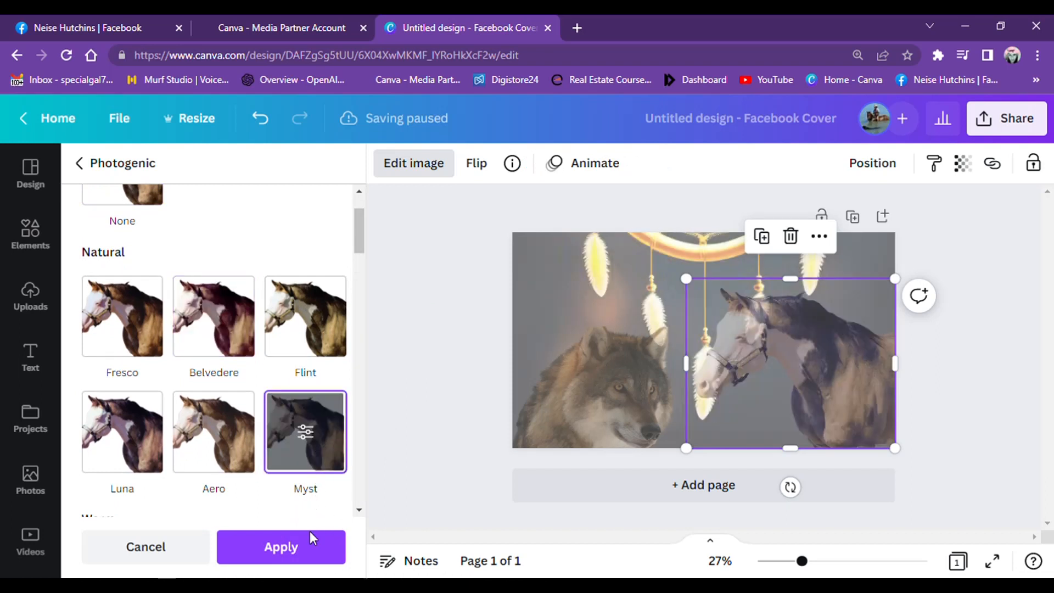
{"action": "left_click", "coordinate": [313, 545]}
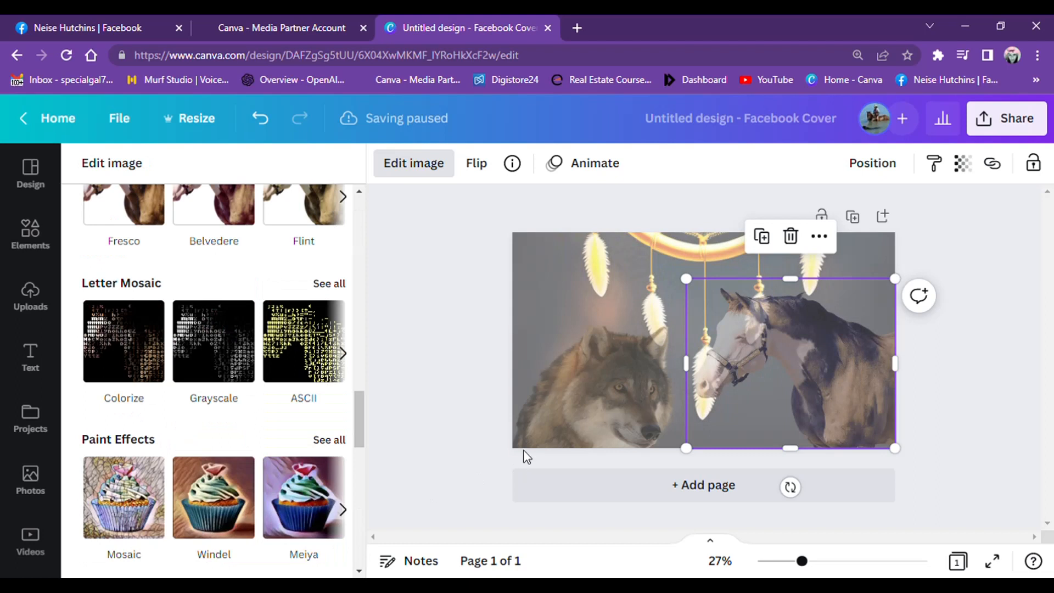
- Apply the natural Photogenic effect Belvedere to the wolf and deselect it
{"action": "left_click", "coordinate": [569, 386]}
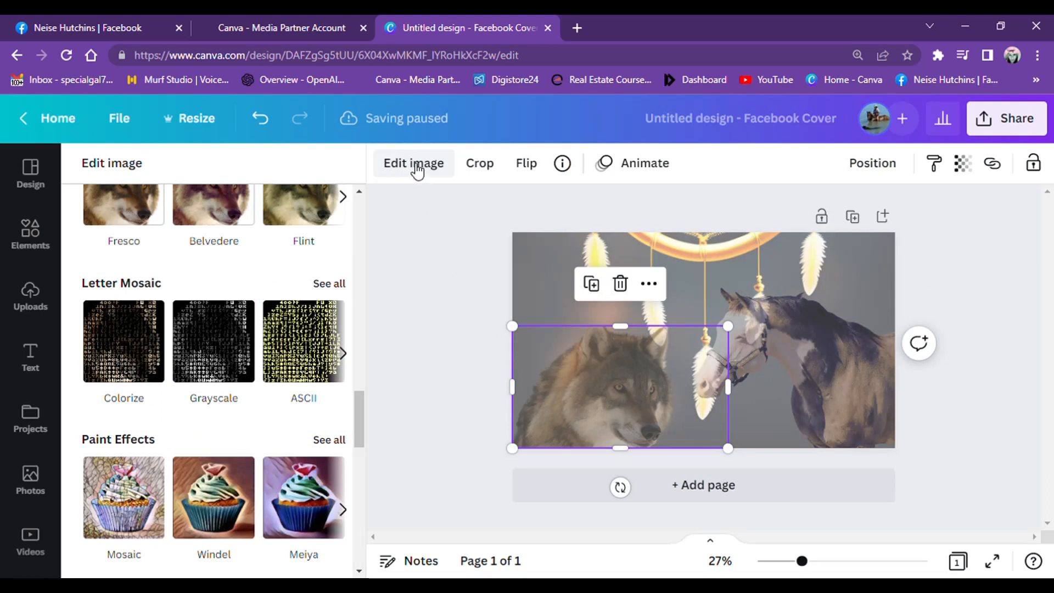
{"action": "left_click_drag", "start_coordinate": [360, 400], "coordinate": [367, 204]}
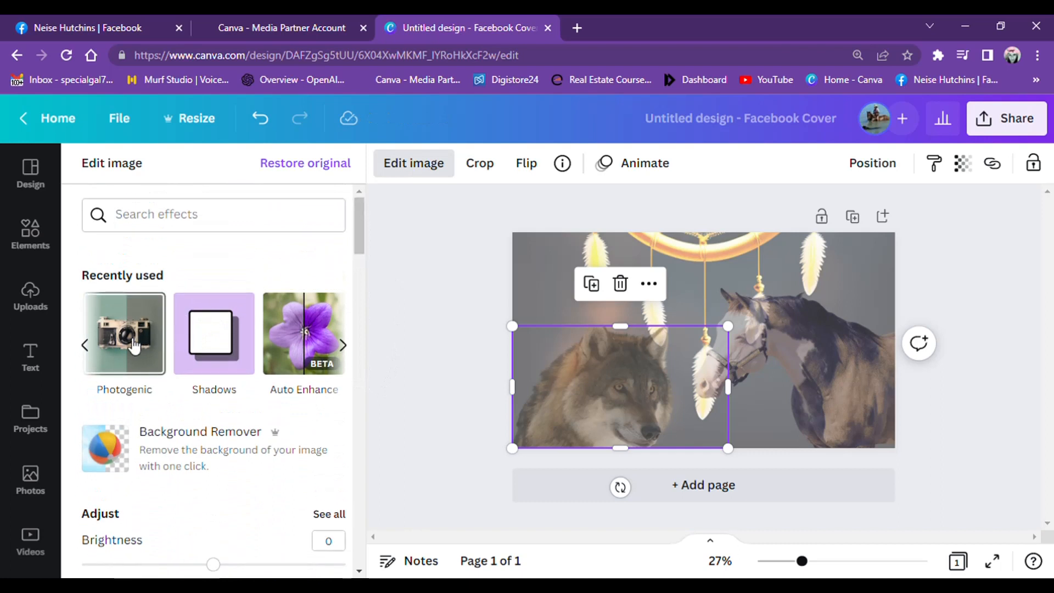
{"action": "left_click", "coordinate": [134, 345]}
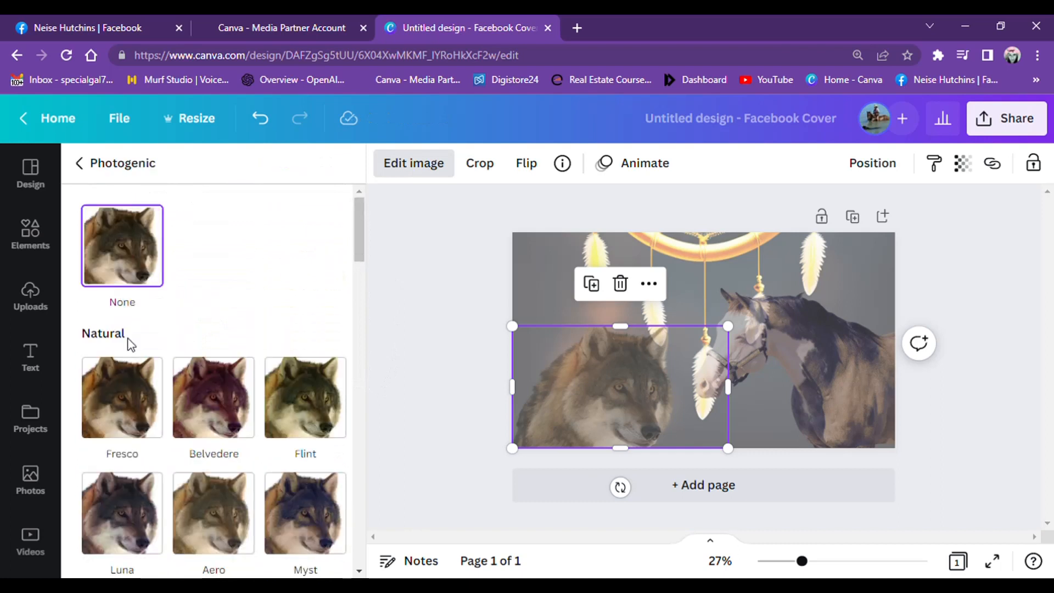
{"action": "left_click", "coordinate": [237, 394]}
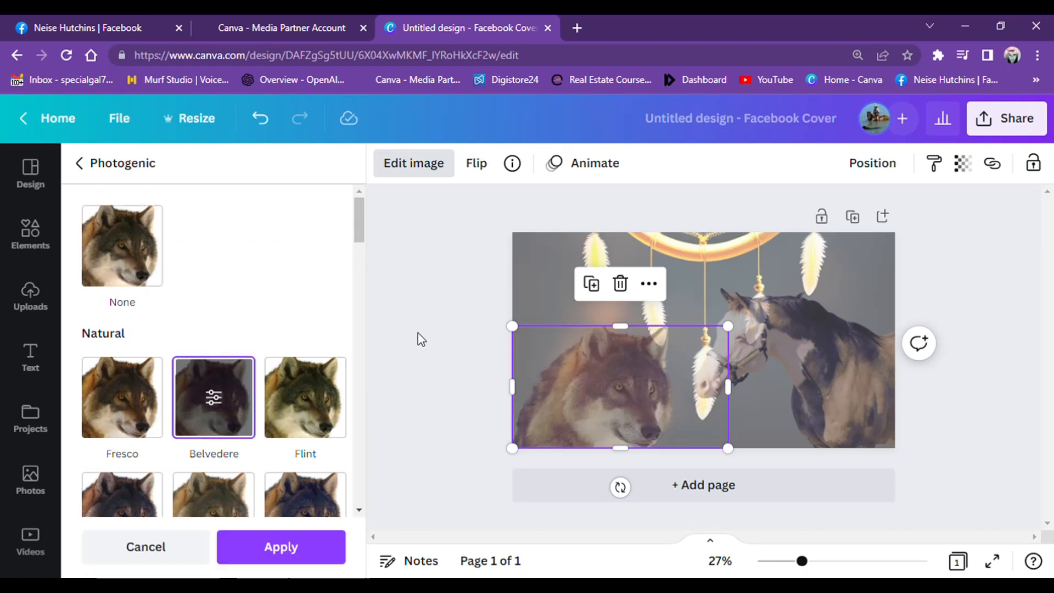
{"action": "left_click", "coordinate": [308, 543]}
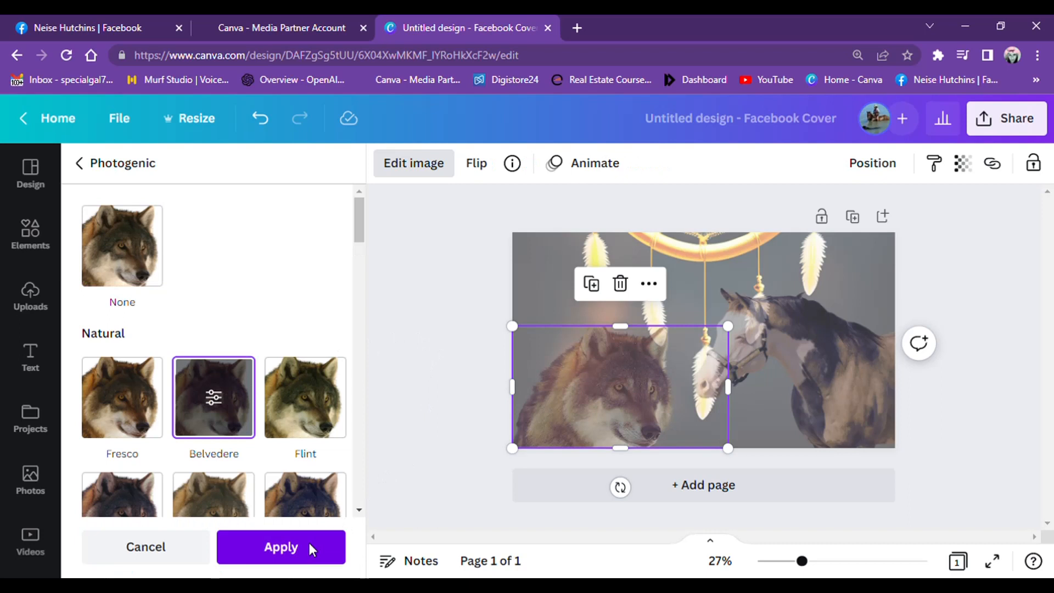
{"action": "left_click", "coordinate": [430, 387]}
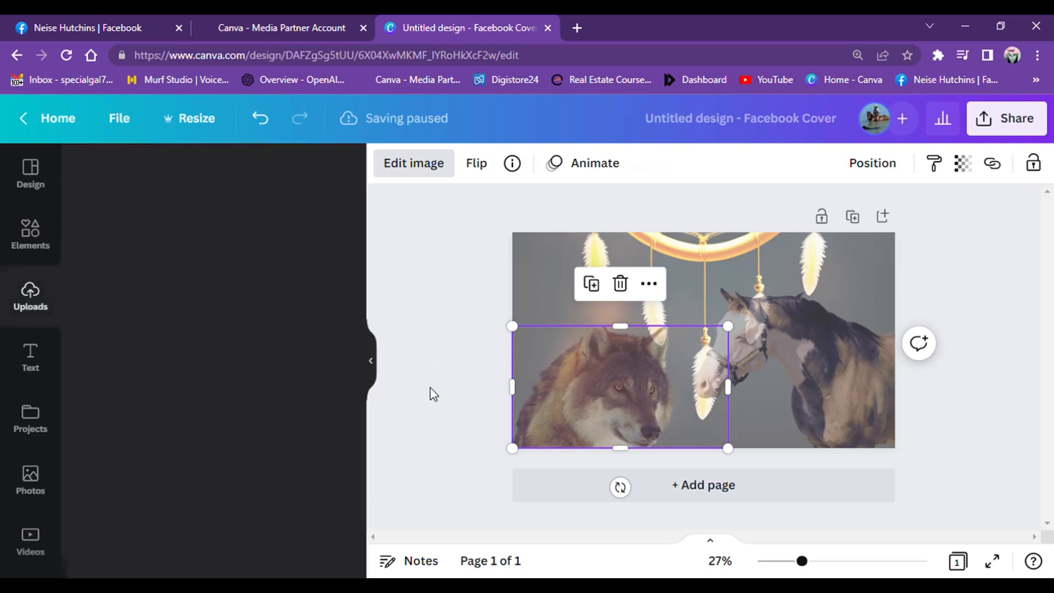
{"action": "left_click", "coordinate": [430, 387]}
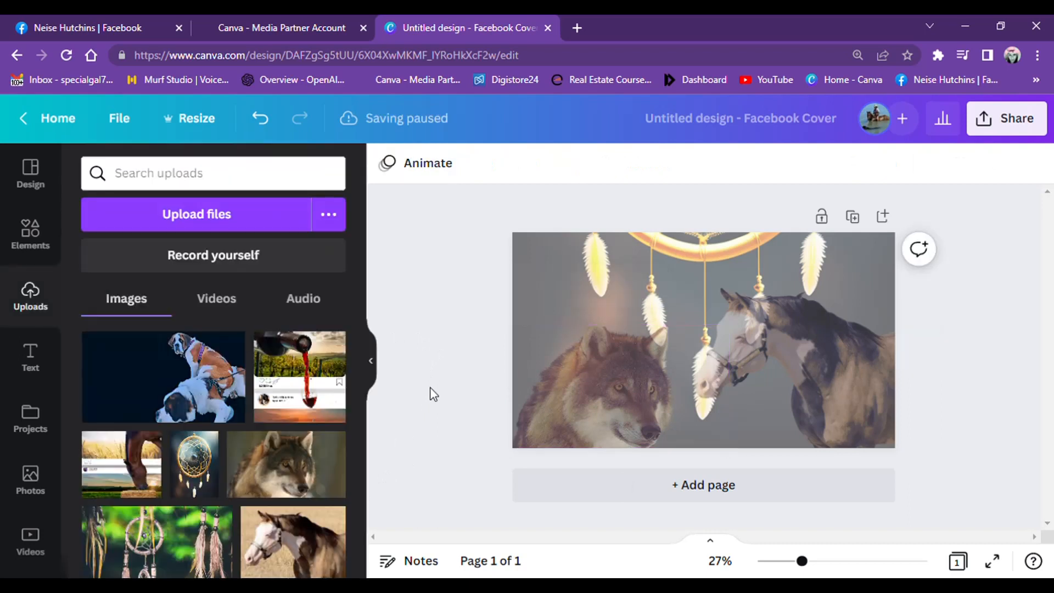
- Add the glowing white moon from a "full moon" graphics search above the wolf in the cover's upper-left corner, and send it to back
{"action": "left_click", "coordinate": [30, 233]}
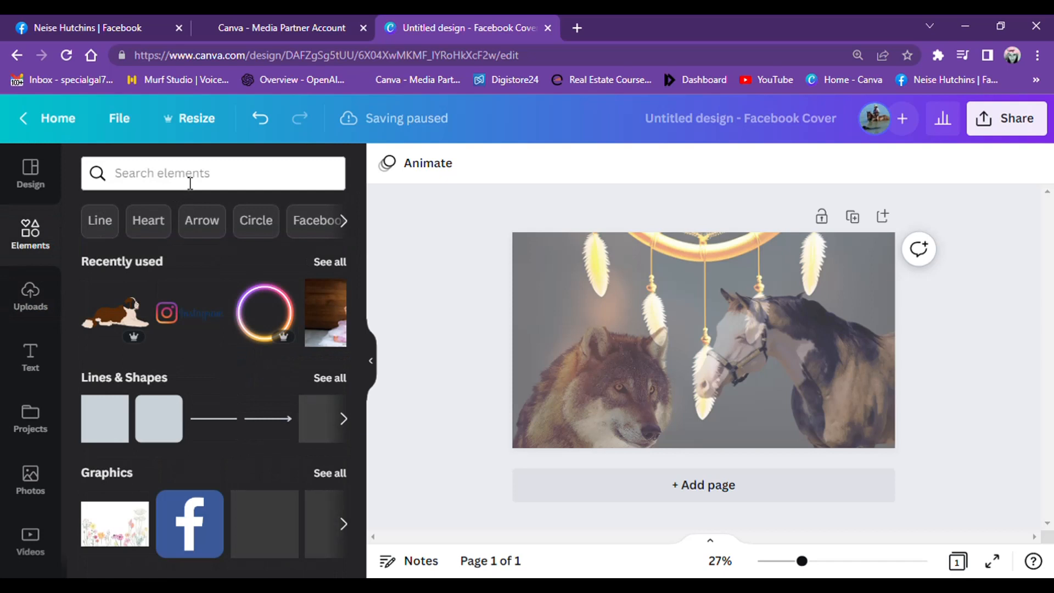
{"action": "left_click", "coordinate": [189, 183]}
{"action": "type", "text": "full moon"}
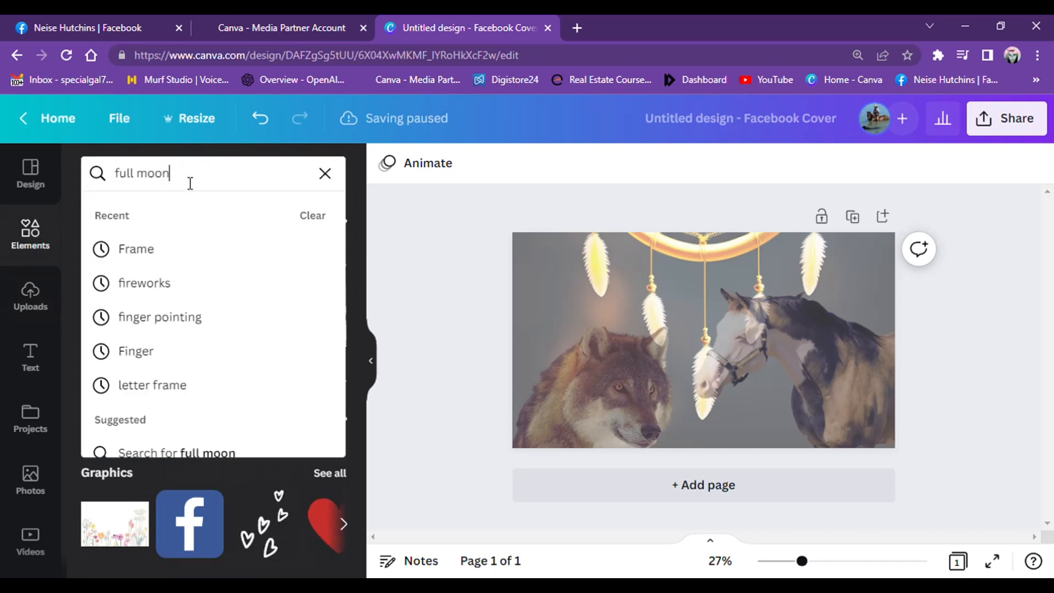
{"action": "key", "text": "Return"}
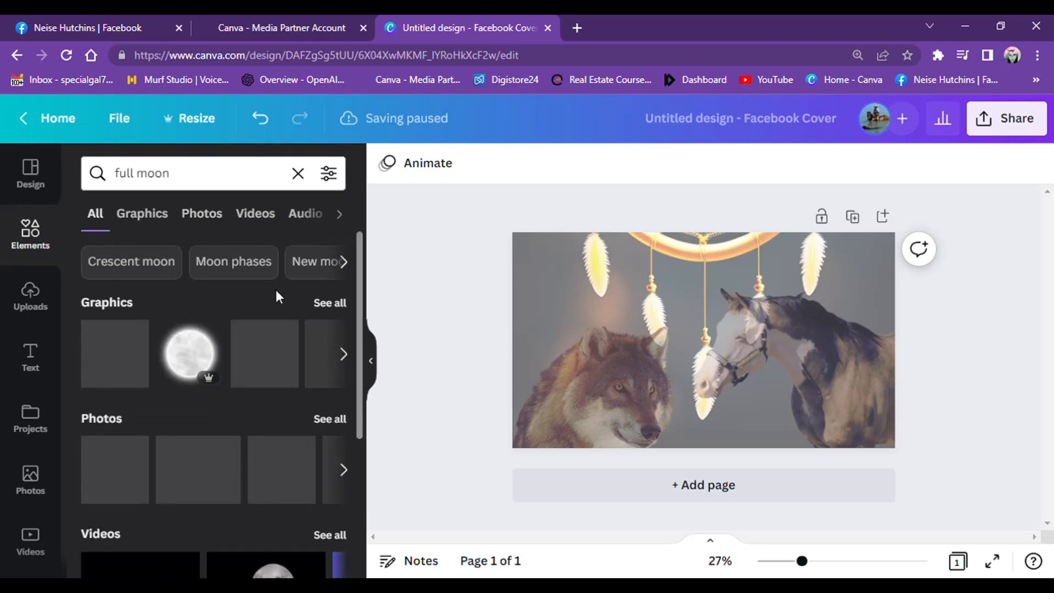
{"action": "left_click", "coordinate": [330, 304]}
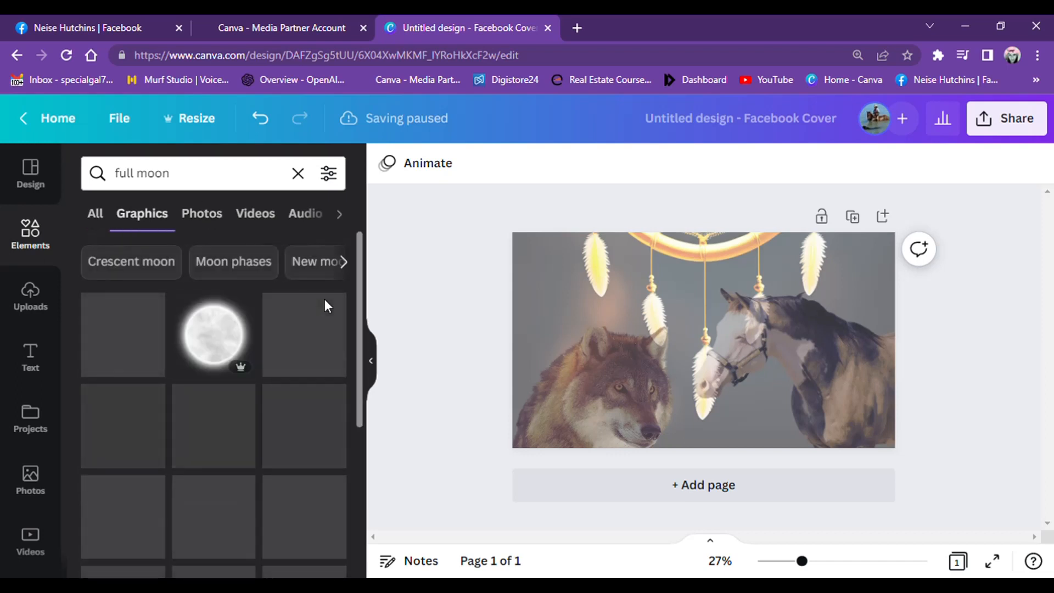
{"action": "left_click", "coordinate": [221, 336]}
{"action": "left_click_drag", "start_coordinate": [689, 324], "coordinate": [559, 269]}
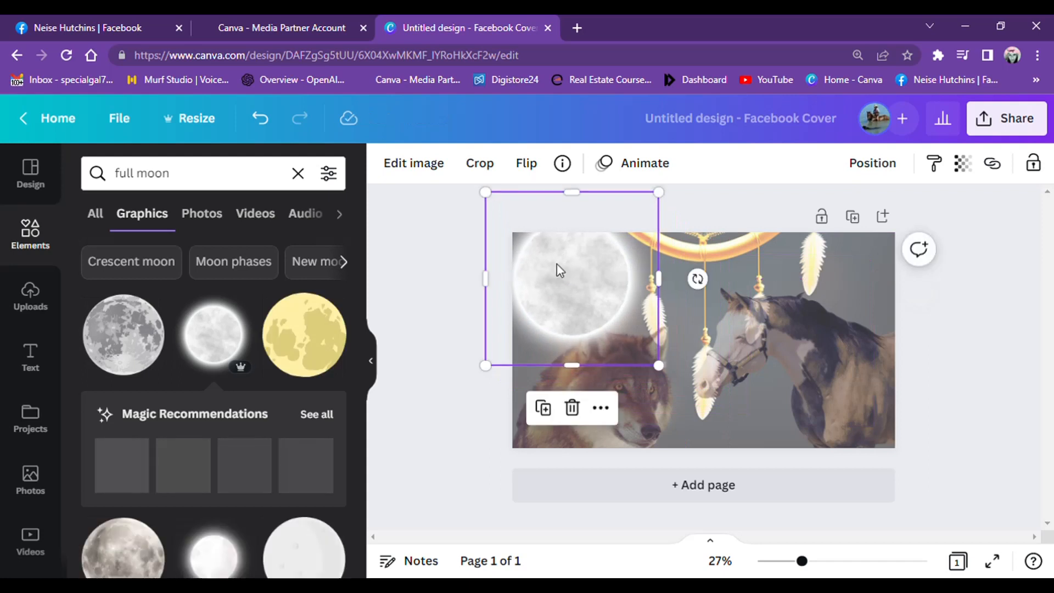
{"action": "left_click", "coordinate": [602, 409]}
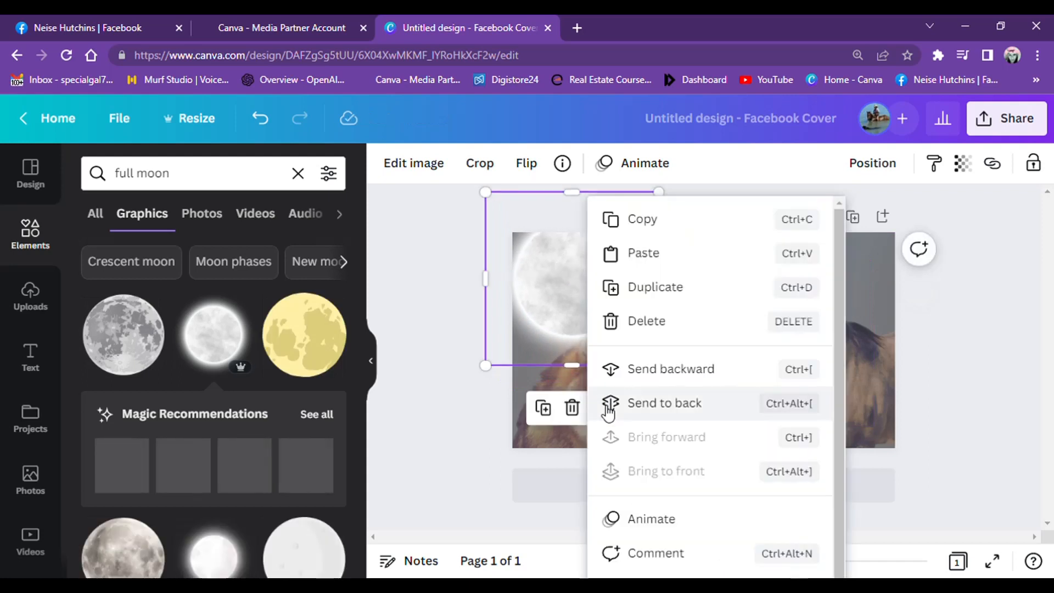
{"action": "left_click", "coordinate": [655, 405]}
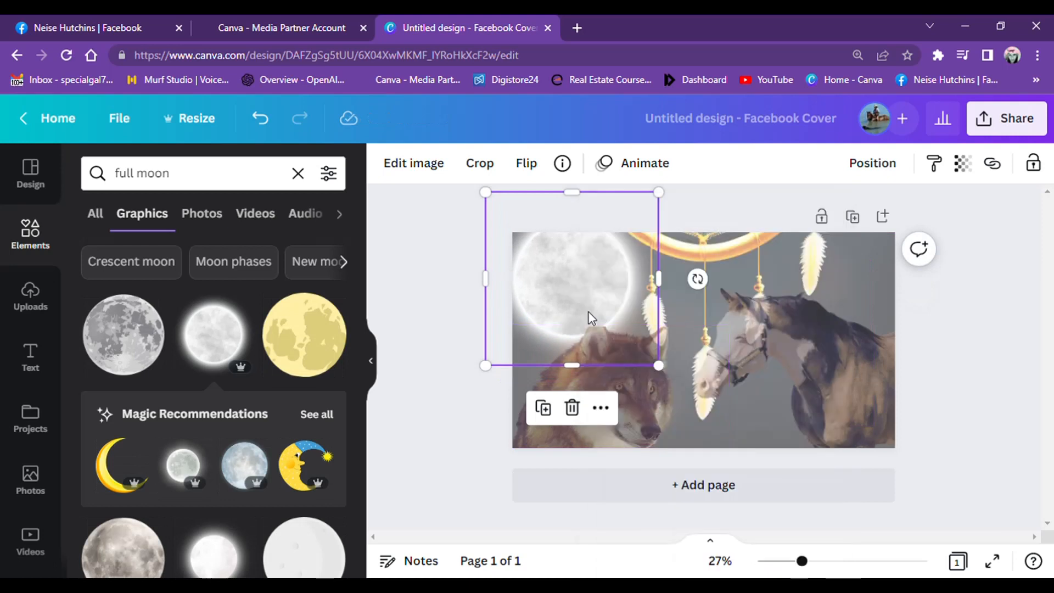
- Shrink the moon slightly and shift it further into the cover's corner, uncovering part of the leftmost feather
{"action": "left_click_drag", "start_coordinate": [662, 371], "coordinate": [649, 339]}
{"action": "left_click", "coordinate": [422, 314]}
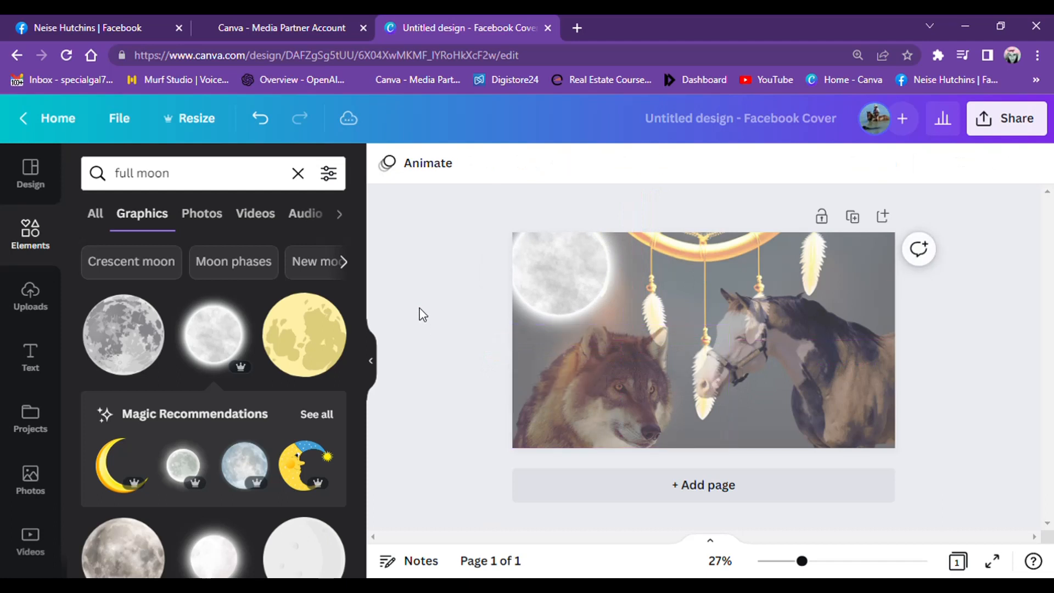
{"action": "left_click_drag", "start_coordinate": [576, 271], "coordinate": [570, 267]}
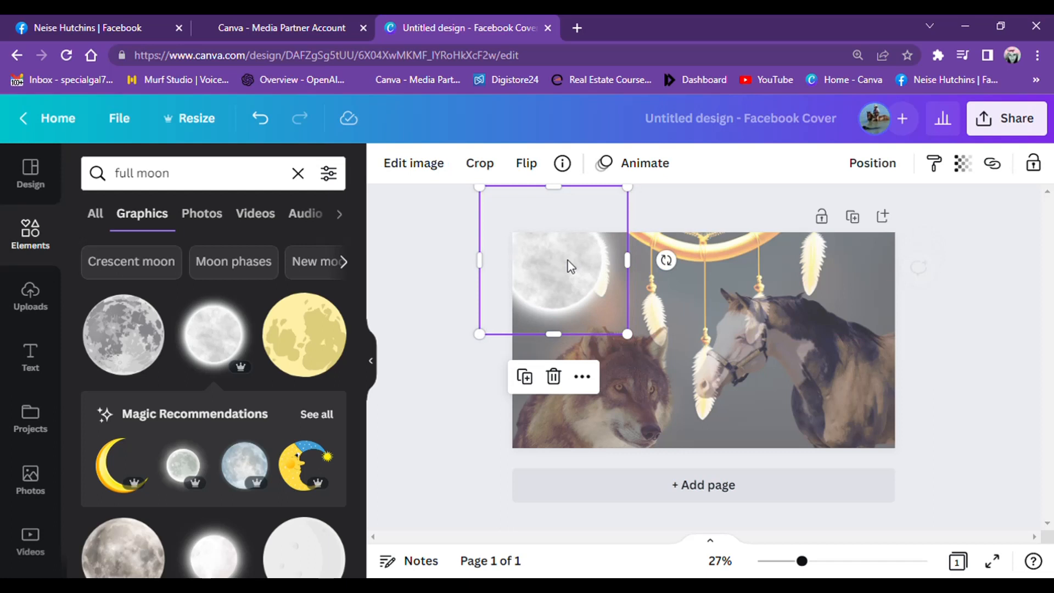
{"action": "left_click", "coordinate": [443, 328]}
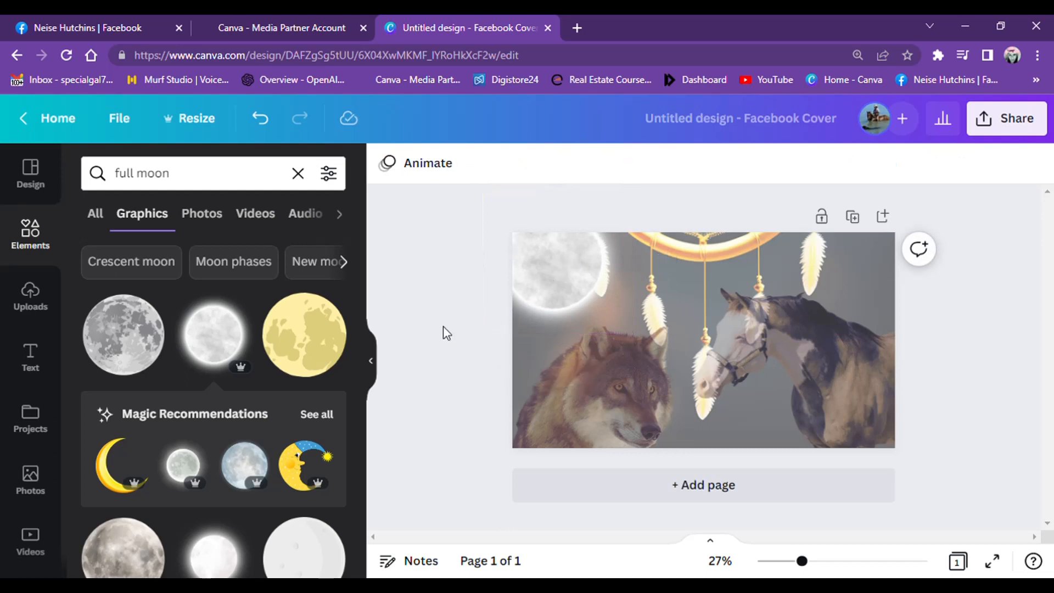